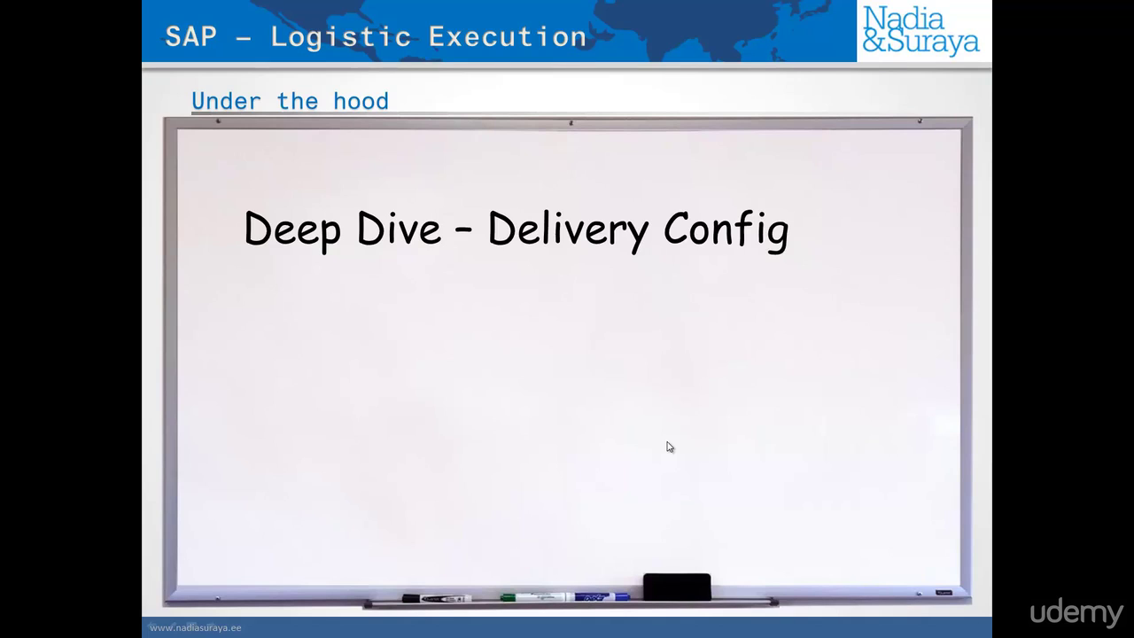
- On the Config slide, mark the Document type table's EL Inbound delivery row in red ink
{"action": "left_click", "coordinate": [669, 447]}
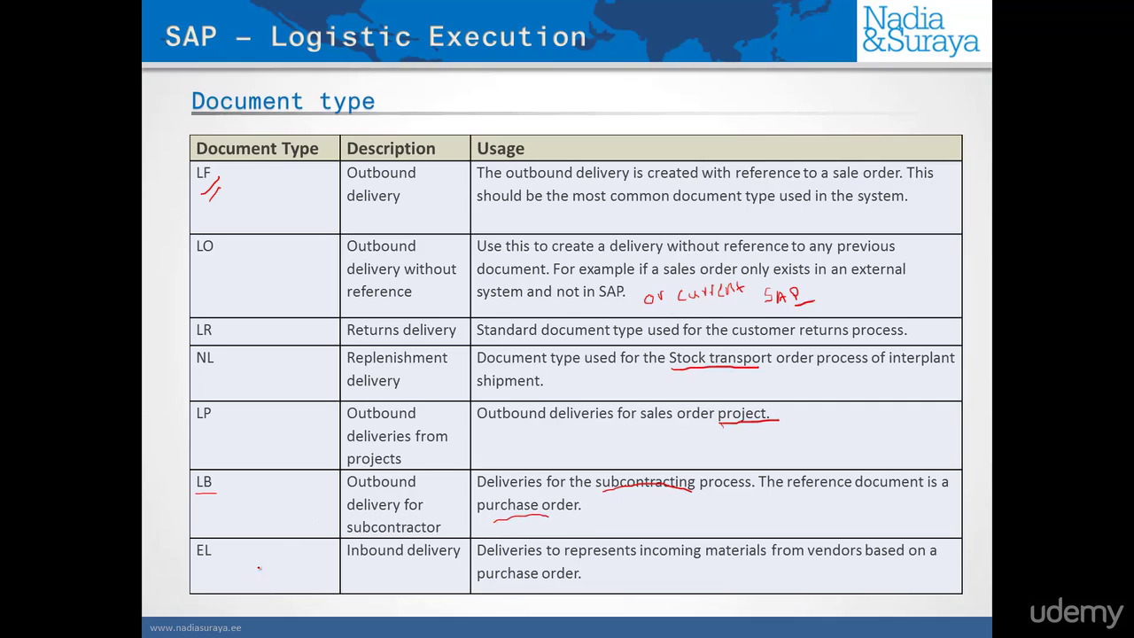
{"action": "left_click_drag", "start_coordinate": [217, 569], "coordinate": [227, 566]}
{"action": "left_click_drag", "start_coordinate": [358, 564], "coordinate": [422, 553]}
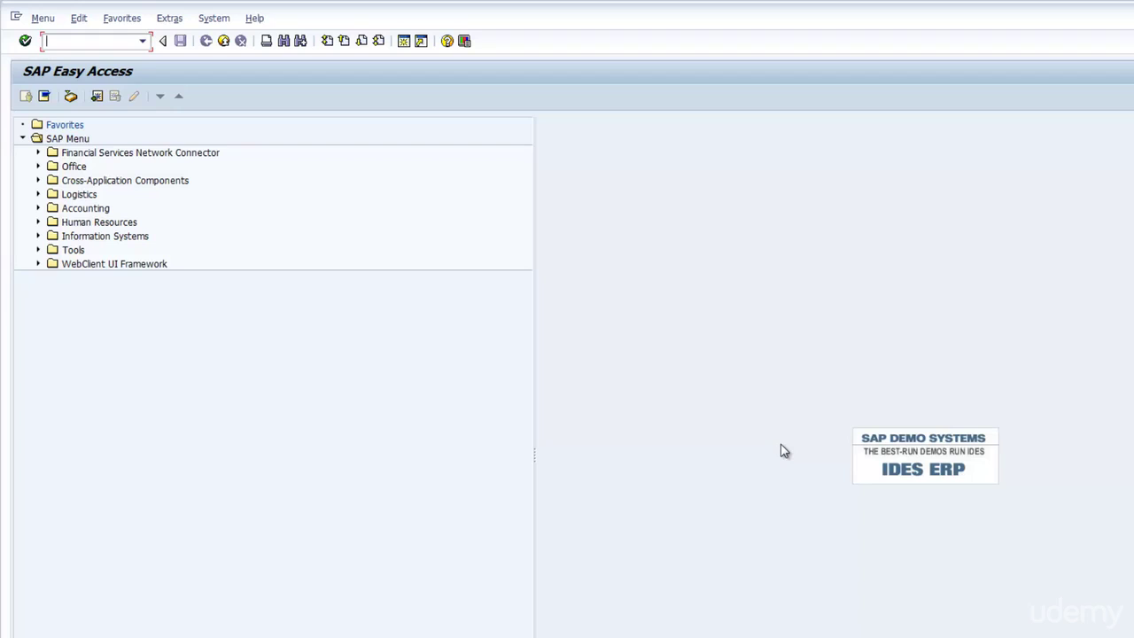
- Start SPRO and expand the SAP Reference IMG to Logistics Execution > Shipping > Deliveries
{"action": "type", "text": "spro"}
{"action": "key", "text": "Return"}
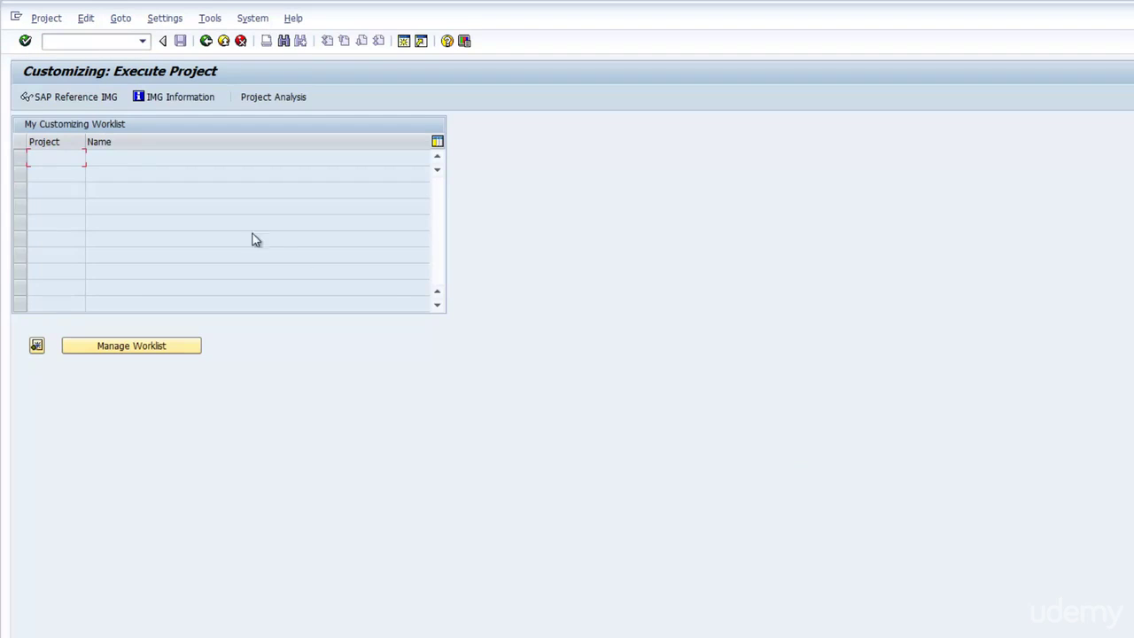
{"action": "left_click", "coordinate": [55, 100]}
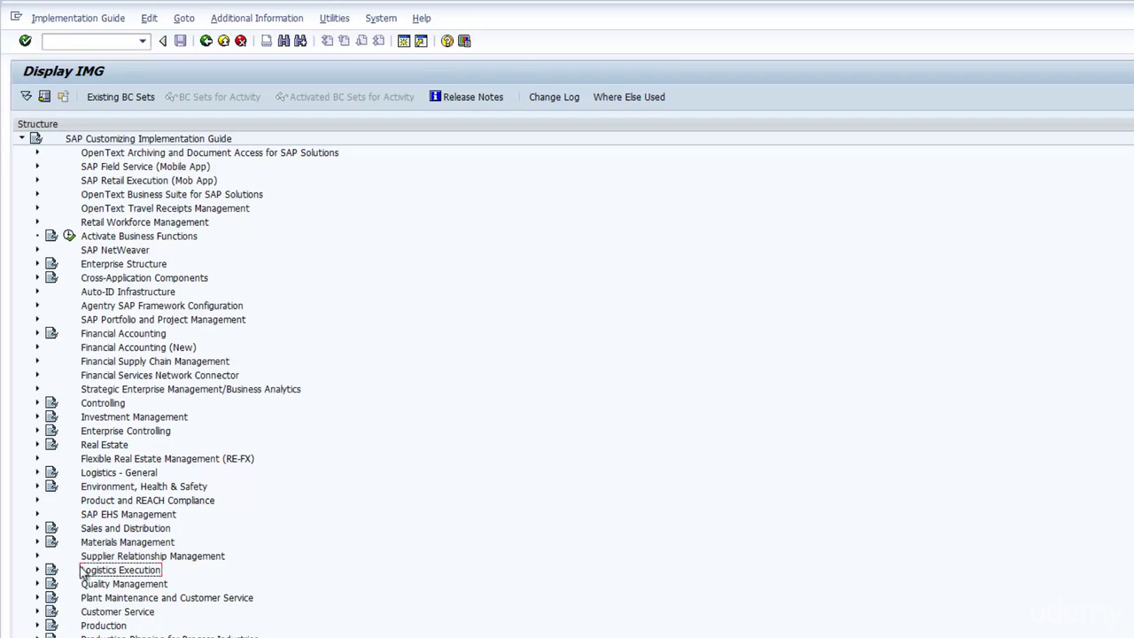
{"action": "left_click", "coordinate": [37, 569]}
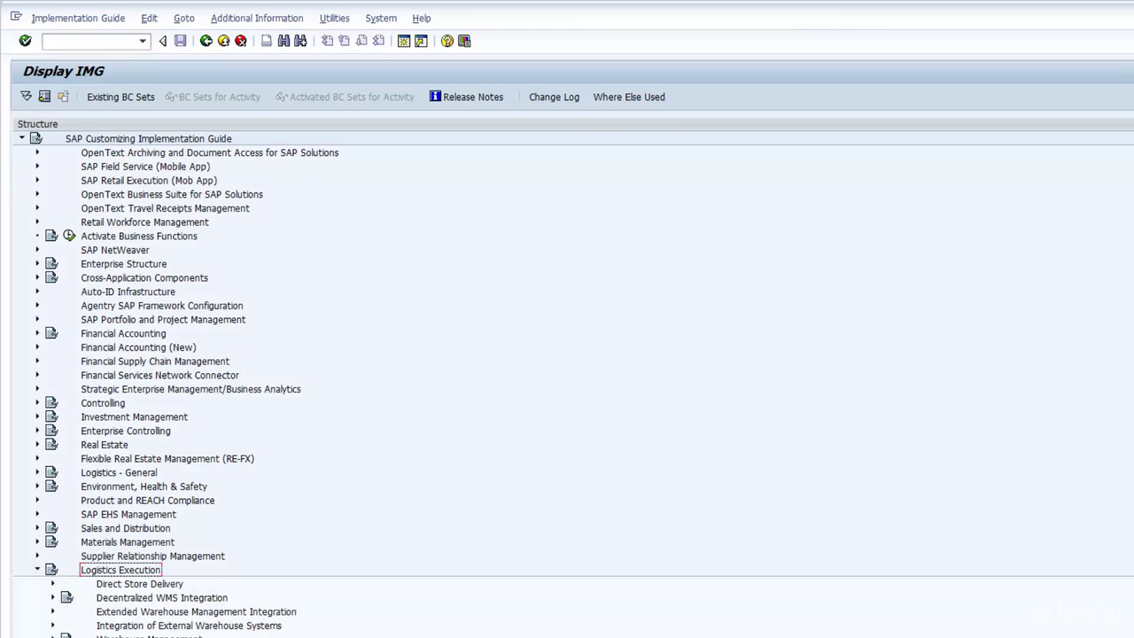
{"action": "scroll", "coordinate": [64, 584], "scroll_direction": "down", "scroll_amount": 2}
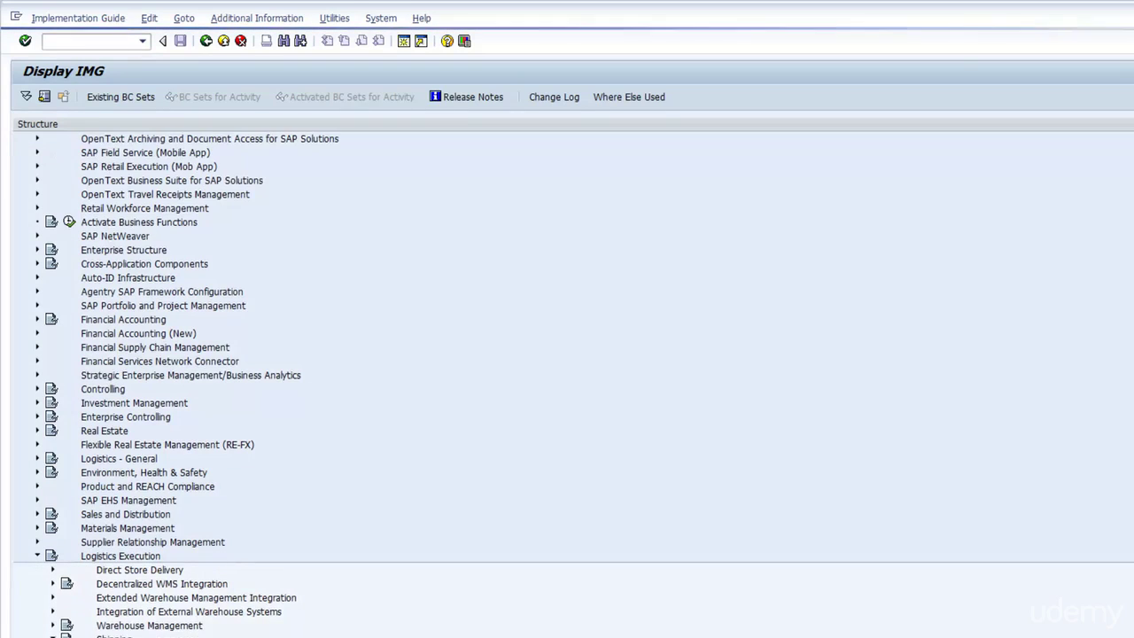
{"action": "left_click", "coordinate": [52, 570]}
{"action": "left_click", "coordinate": [67, 598]}
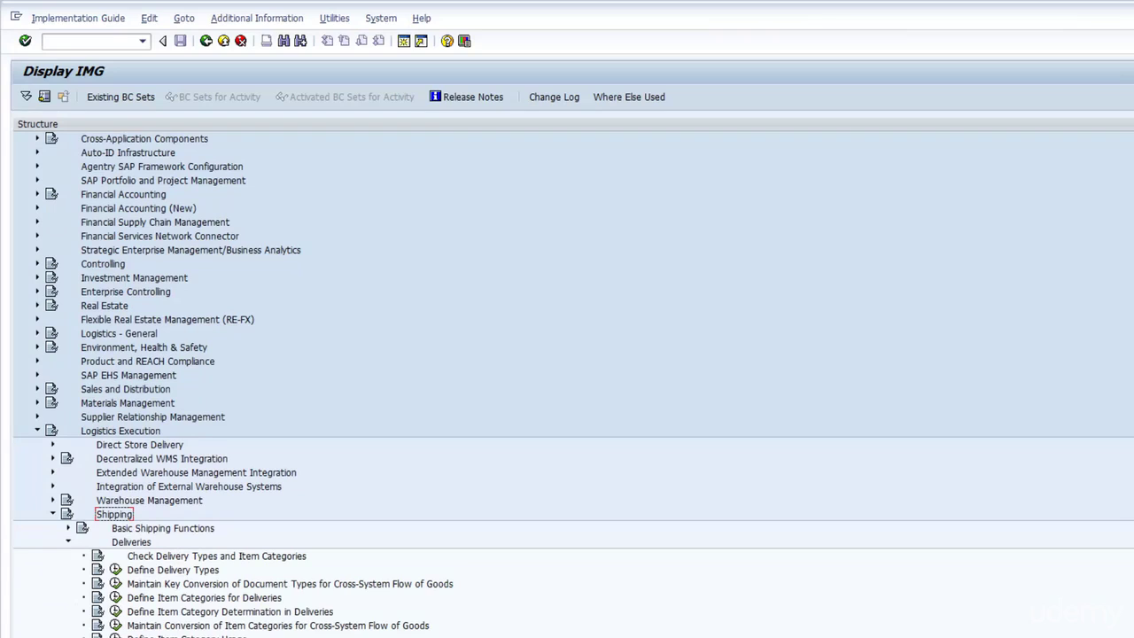
- Compare Define Delivery Types with Define Item Categories for Deliveries, then run Define Delivery Types
{"action": "left_click", "coordinate": [183, 571]}
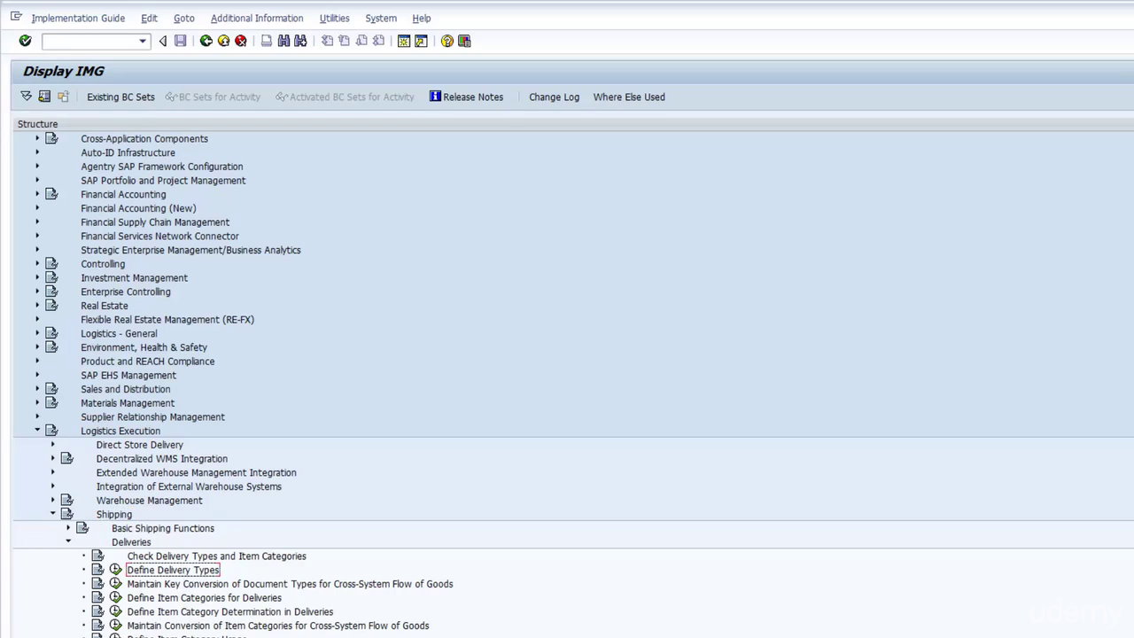
{"action": "left_click", "coordinate": [203, 598]}
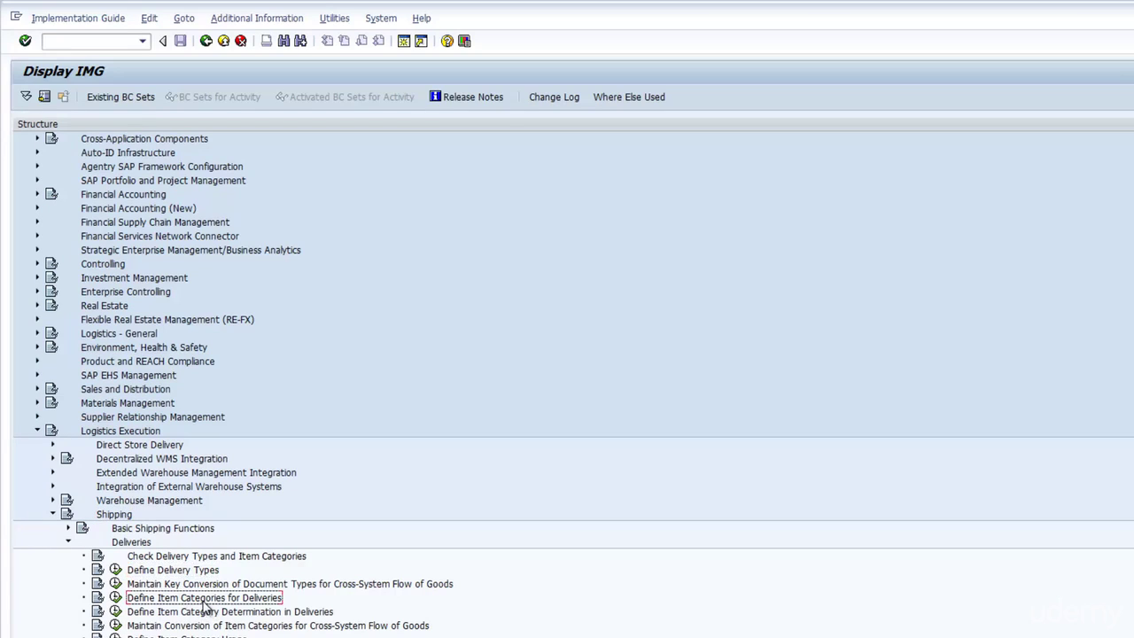
{"action": "left_click", "coordinate": [180, 571]}
{"action": "left_click", "coordinate": [192, 599]}
{"action": "left_click", "coordinate": [176, 572]}
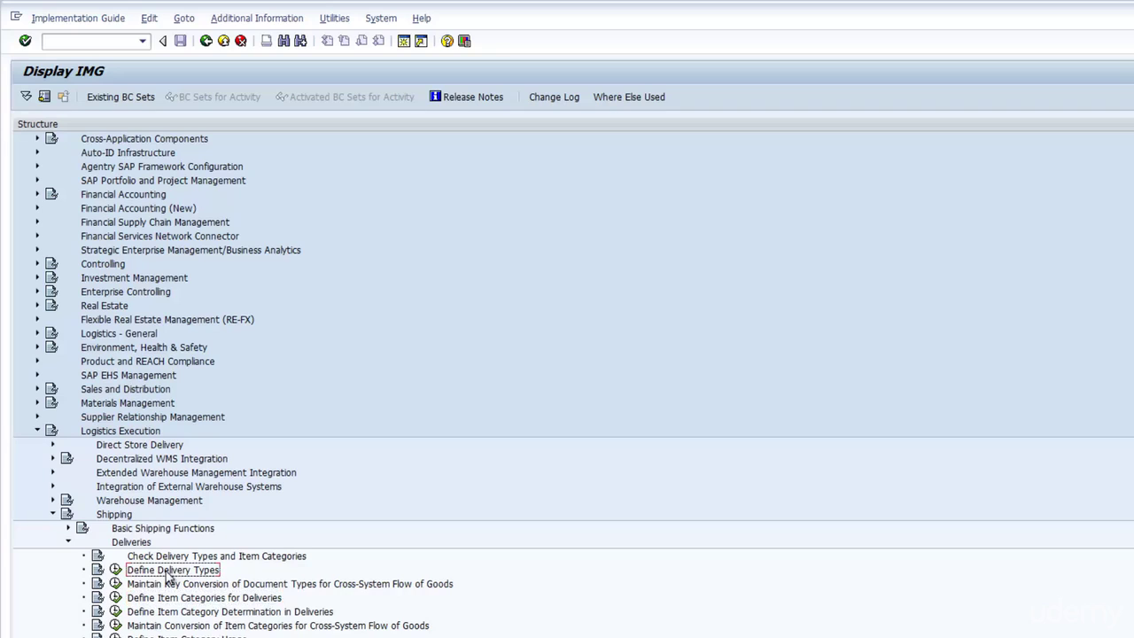
{"action": "left_click", "coordinate": [116, 570]}
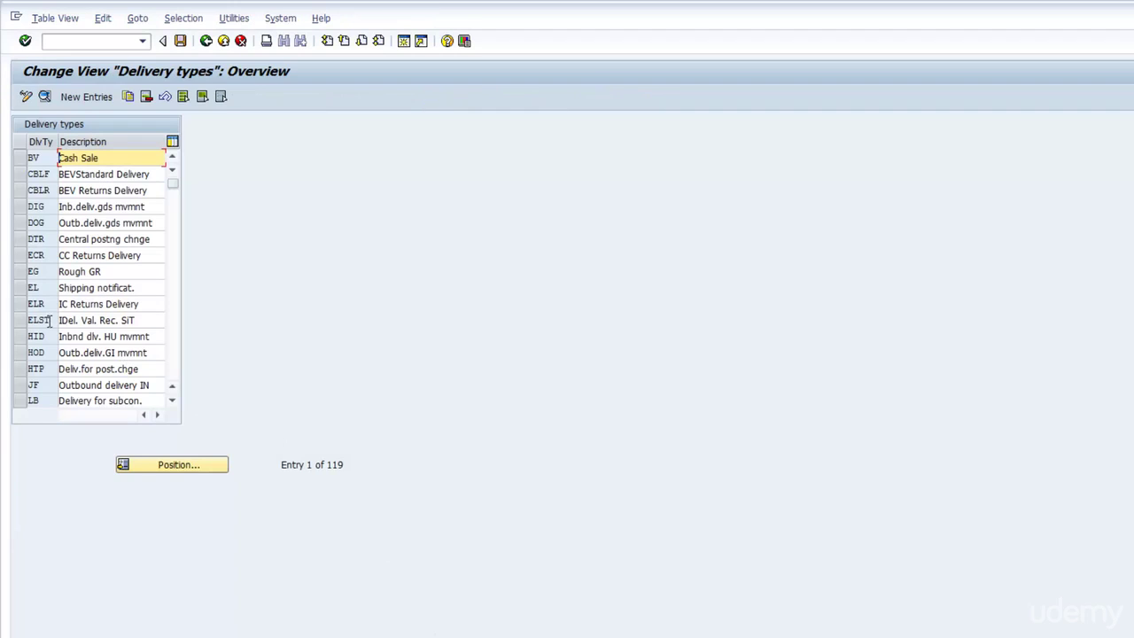
- Position the delivery types list on LF and select the LF Delivery row
{"action": "left_click", "coordinate": [187, 466]}
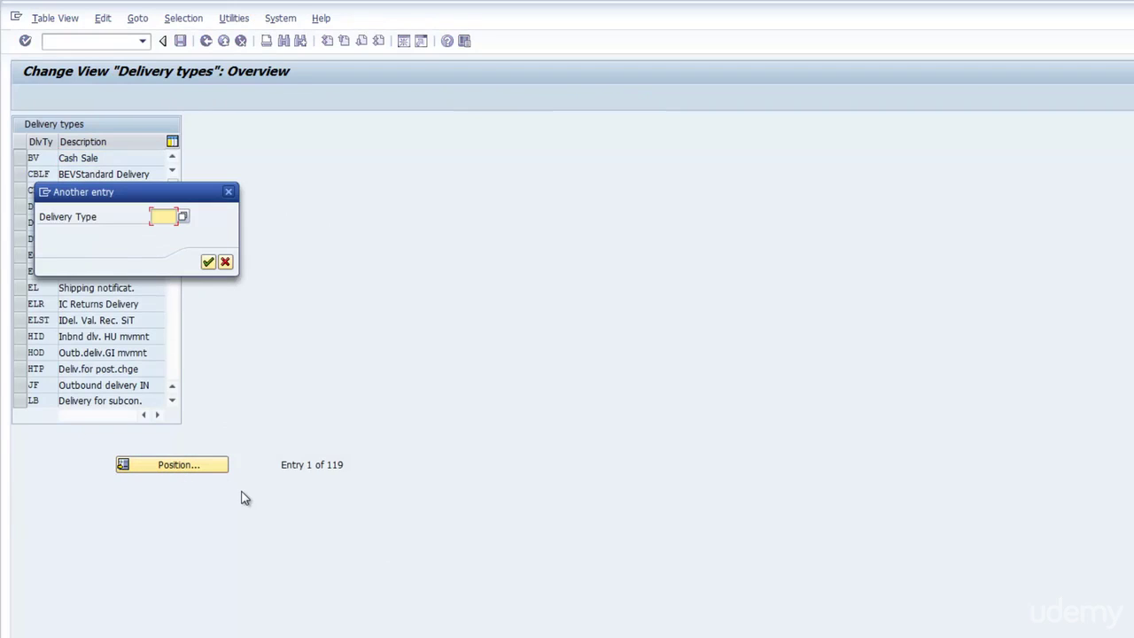
{"action": "type", "text": "LF"}
{"action": "key", "text": "Return"}
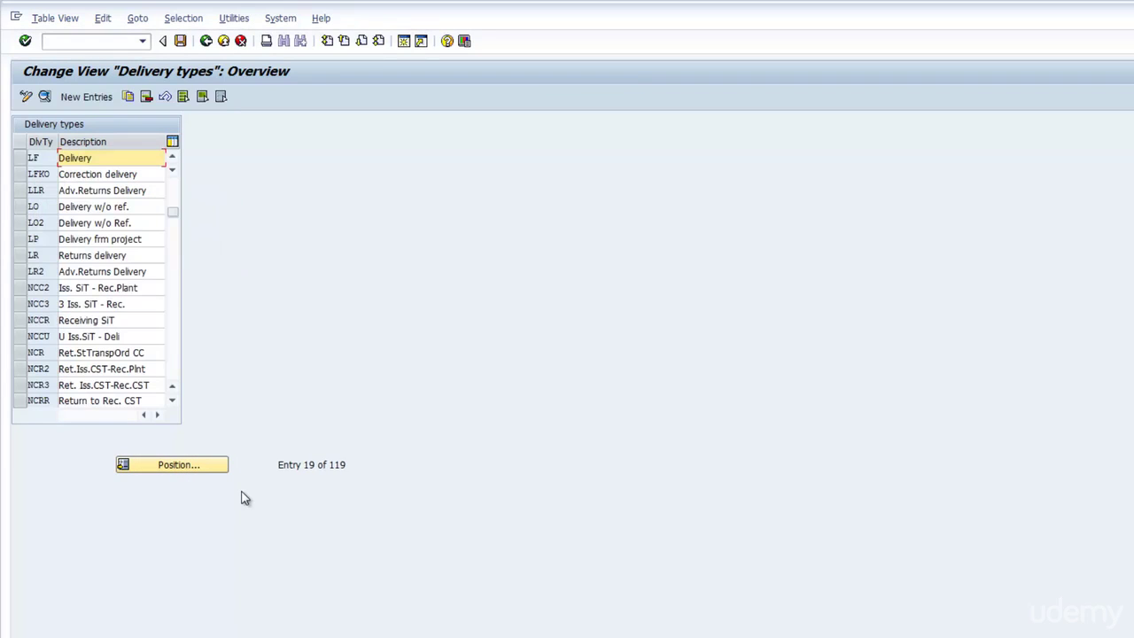
{"action": "left_click", "coordinate": [18, 158]}
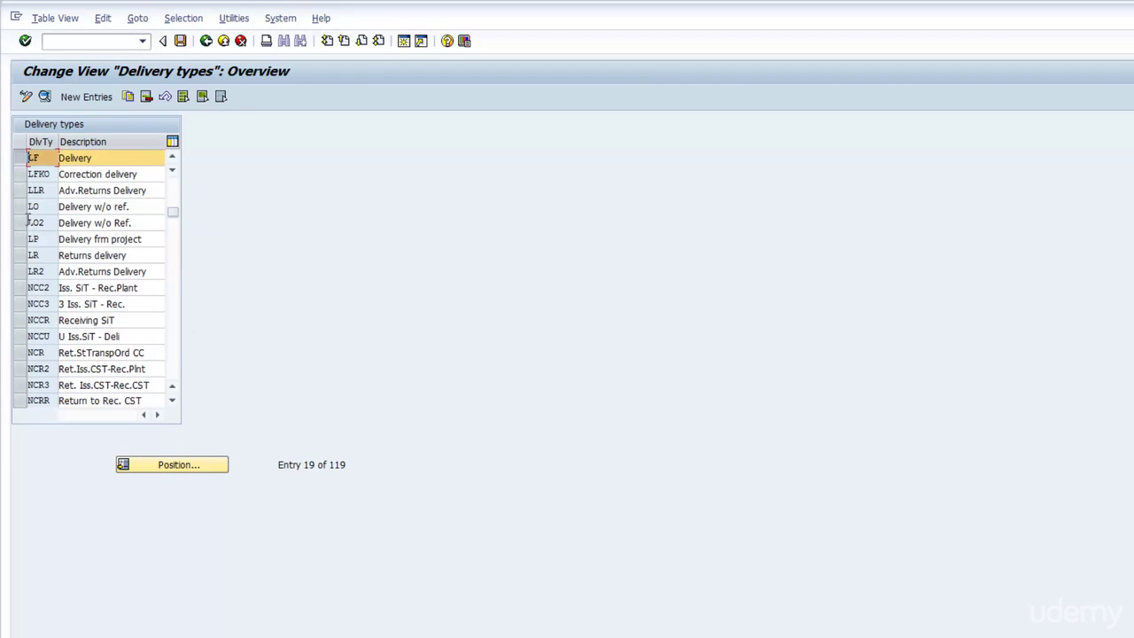
{"action": "left_click", "coordinate": [44, 96]}
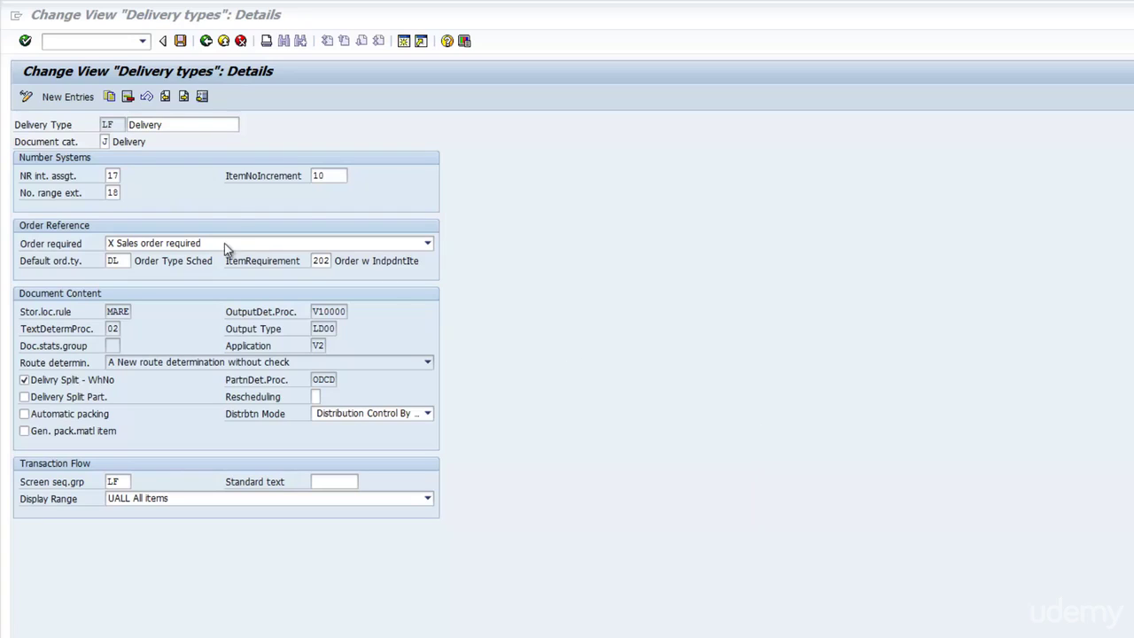
{"action": "double_click", "coordinate": [107, 125]}
{"action": "left_click", "coordinate": [103, 142]}
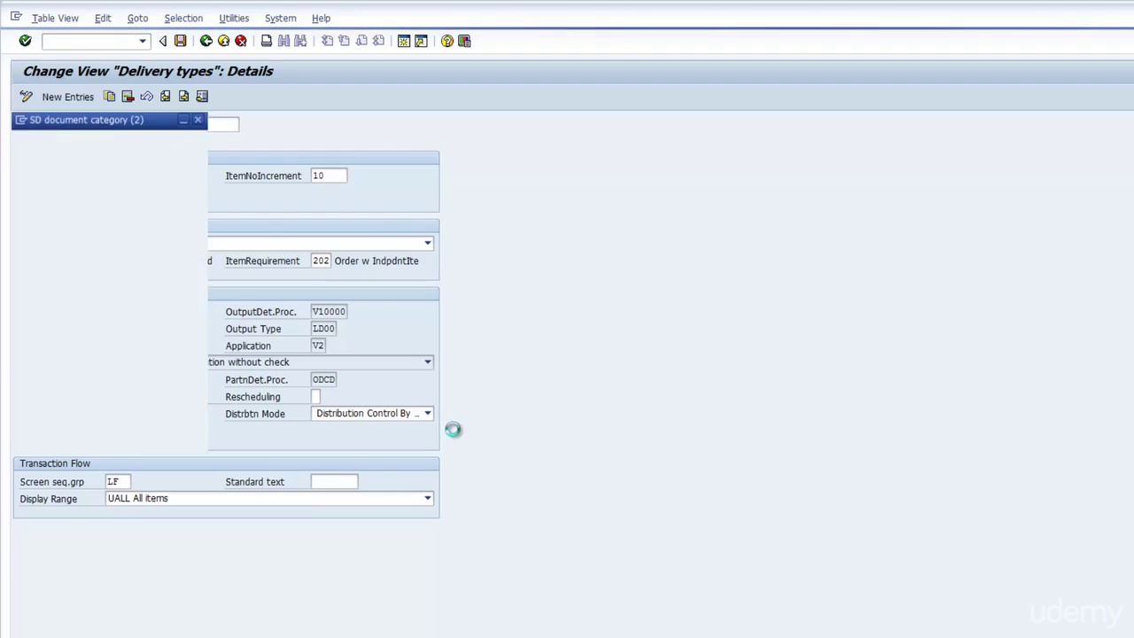
{"action": "left_click_drag", "start_coordinate": [217, 124], "coordinate": [866, 86]}
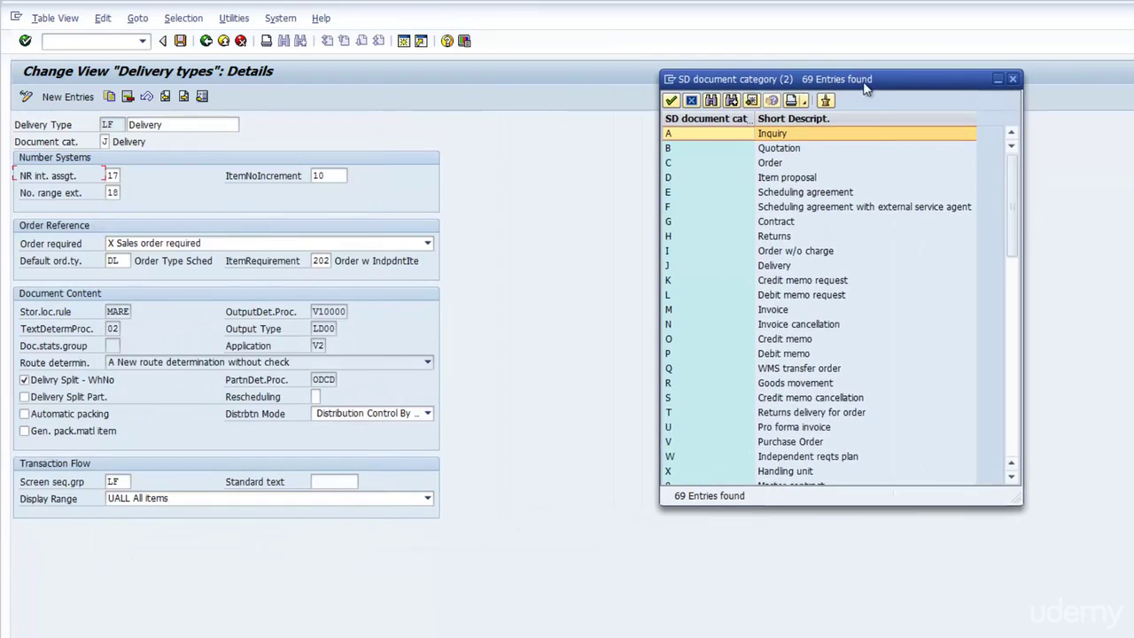
{"action": "left_click", "coordinate": [791, 237]}
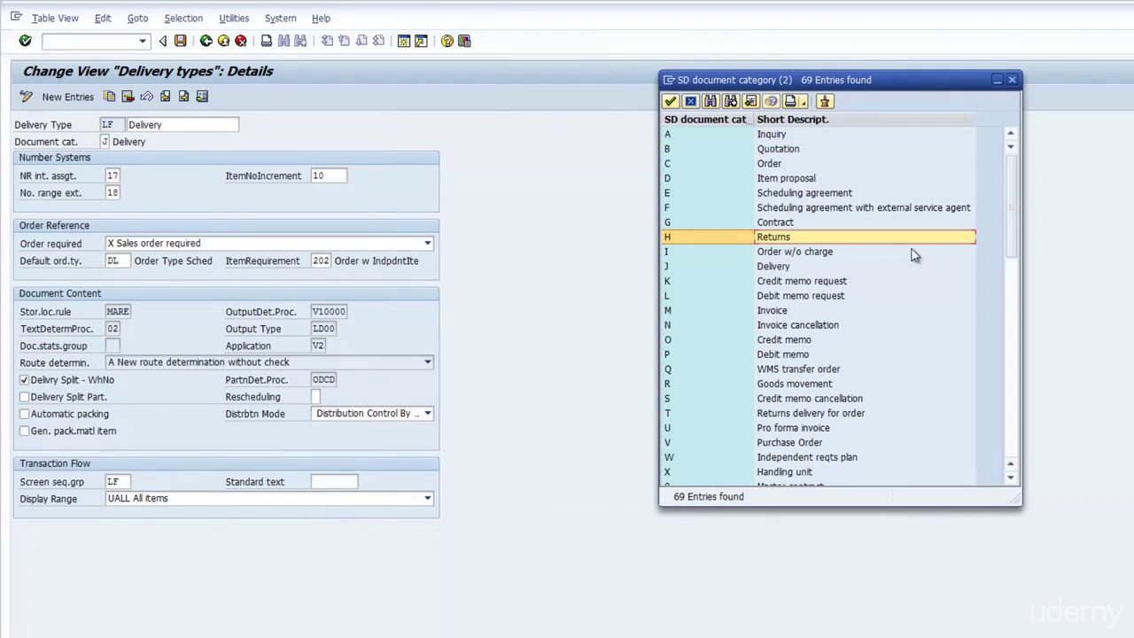
{"action": "left_click", "coordinate": [799, 267]}
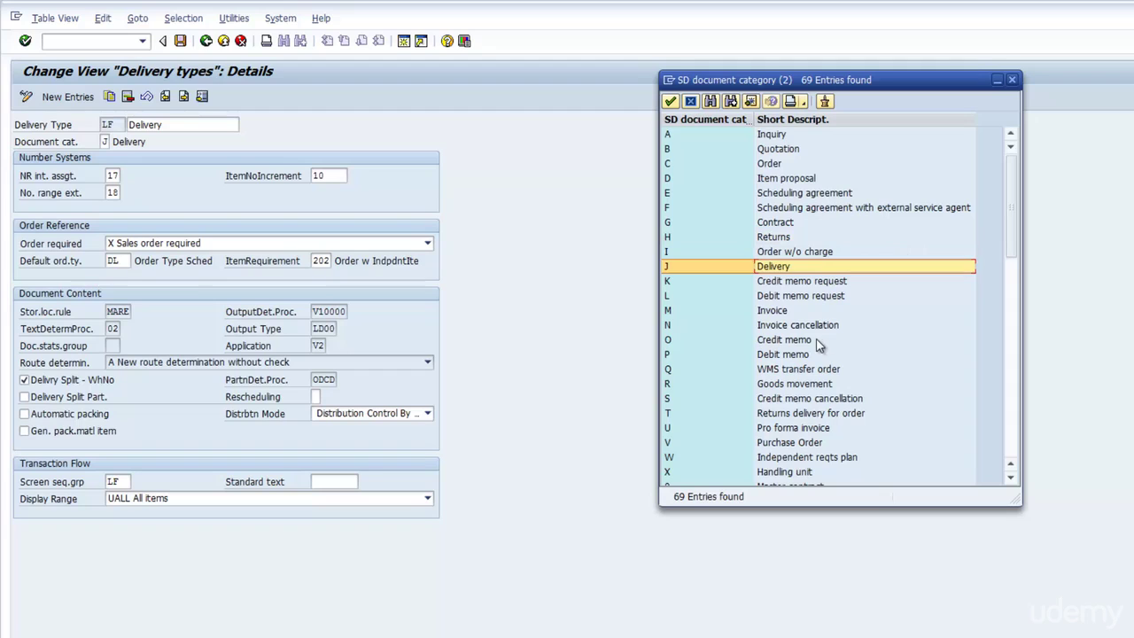
{"action": "scroll", "coordinate": [817, 343], "scroll_direction": "down", "scroll_amount": 1}
{"action": "scroll", "coordinate": [818, 344], "scroll_direction": "down", "scroll_amount": 4}
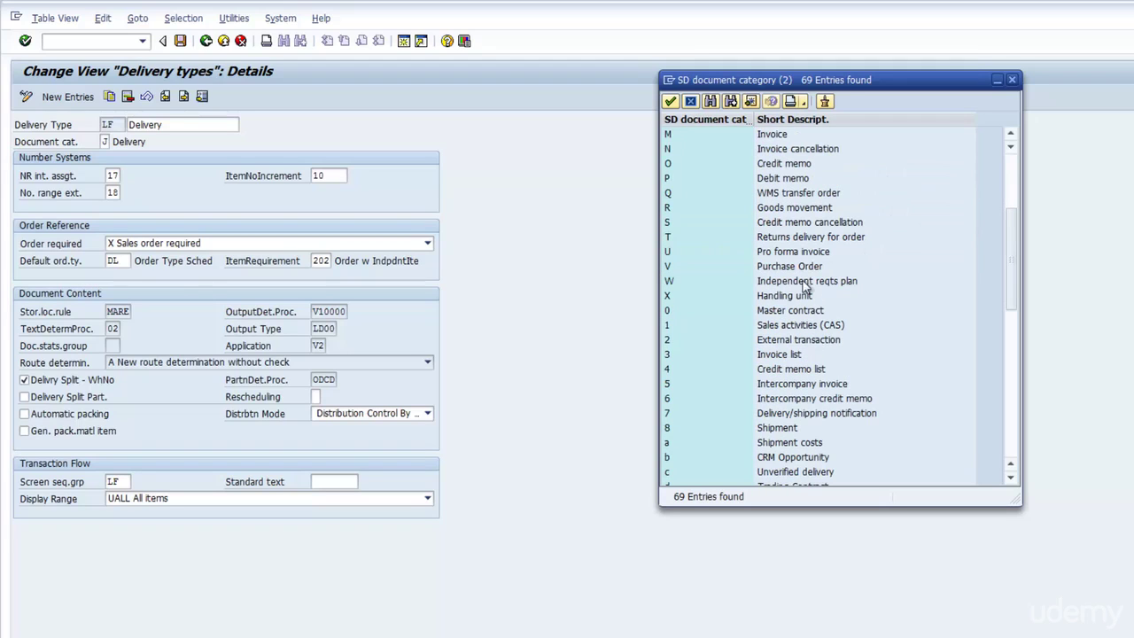
{"action": "scroll", "coordinate": [762, 420], "scroll_direction": "down", "scroll_amount": 6}
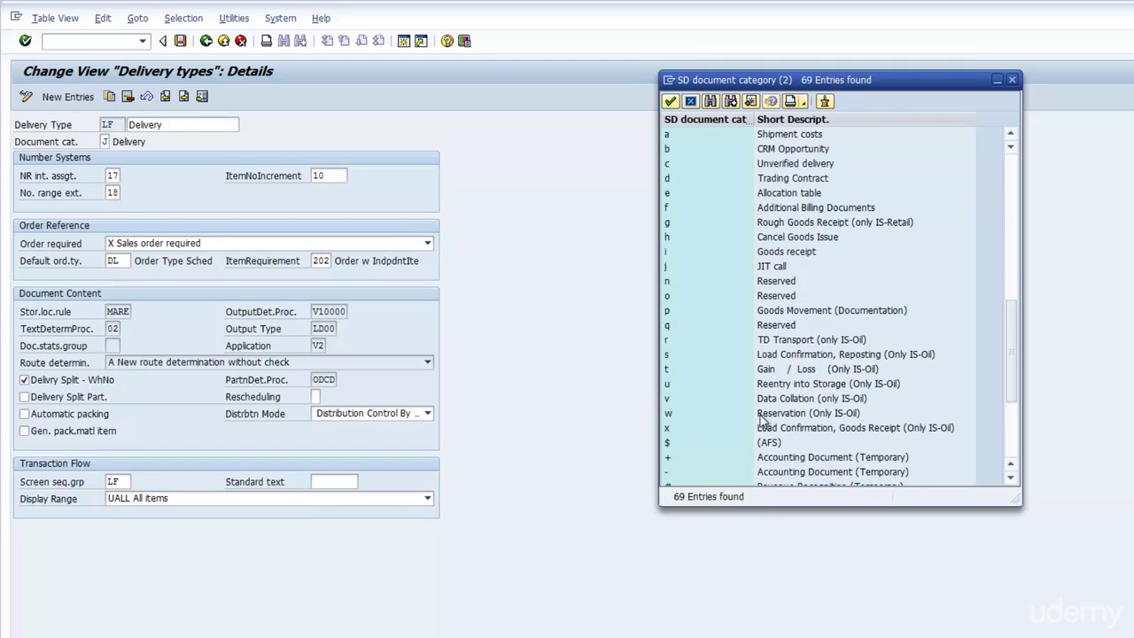
{"action": "scroll", "coordinate": [762, 421], "scroll_direction": "up", "scroll_amount": 11}
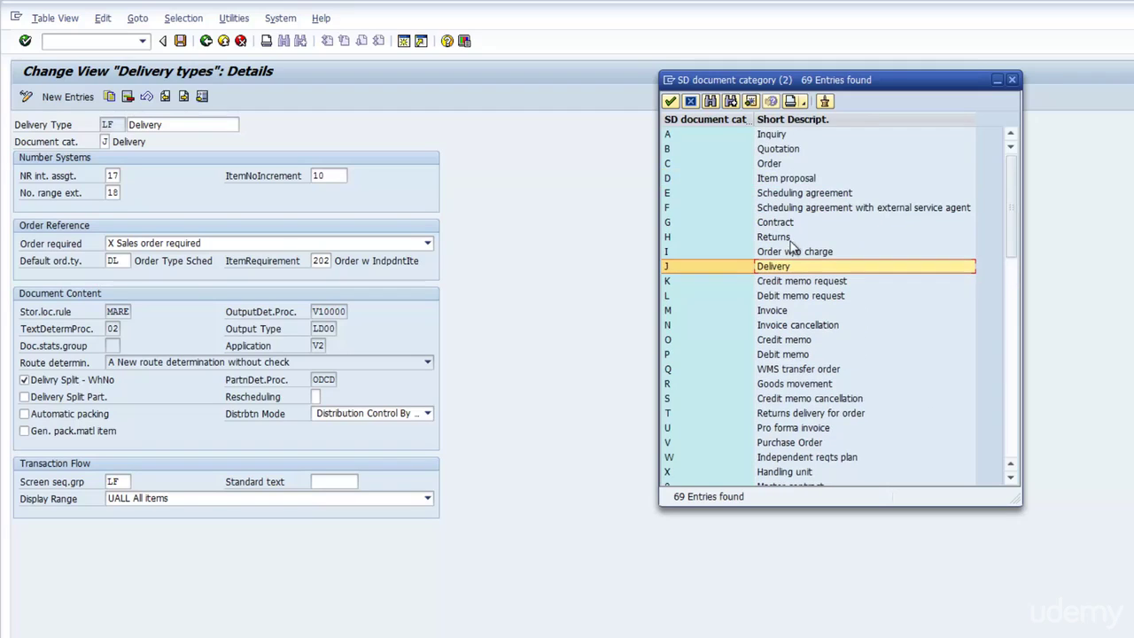
{"action": "left_click", "coordinate": [793, 237]}
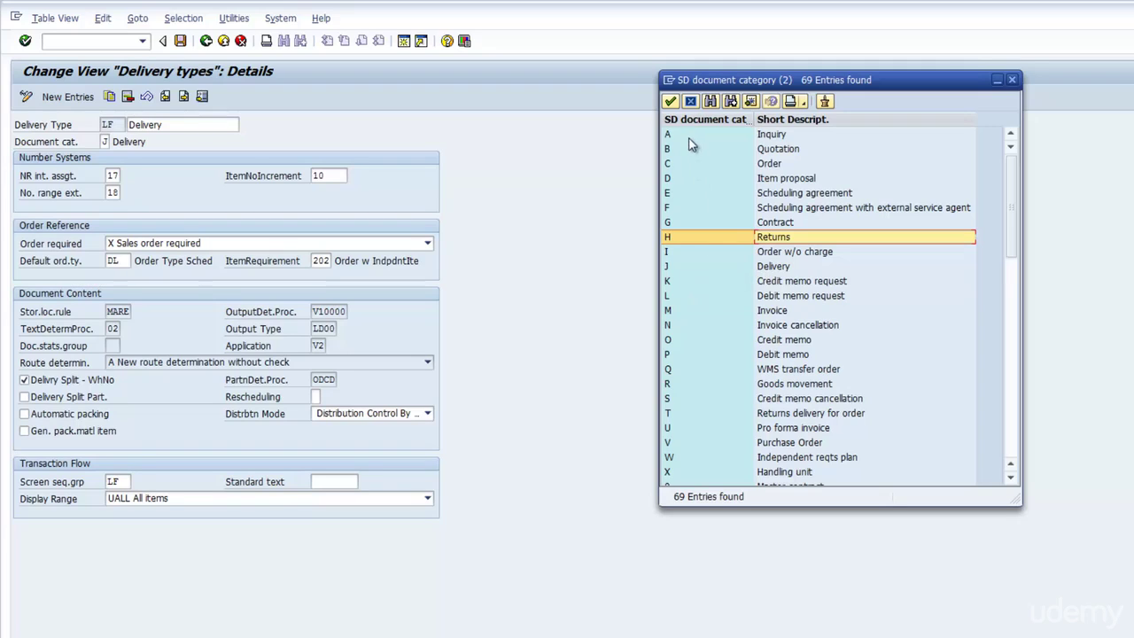
{"action": "left_click", "coordinate": [691, 101]}
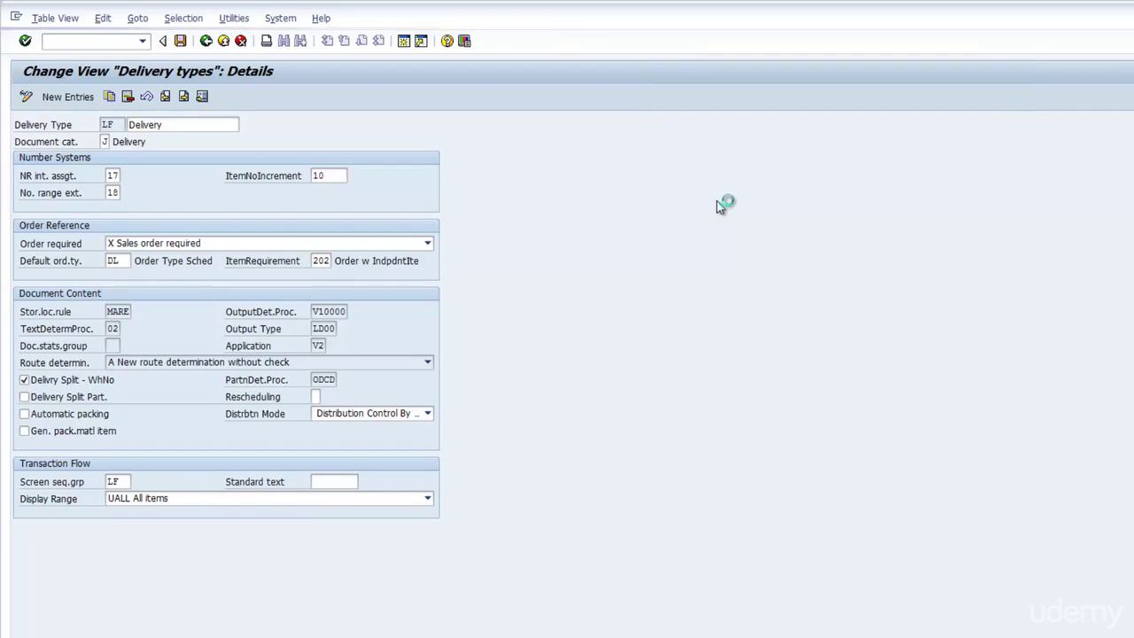
{"action": "left_click", "coordinate": [113, 175]}
{"action": "double_click", "coordinate": [114, 192]}
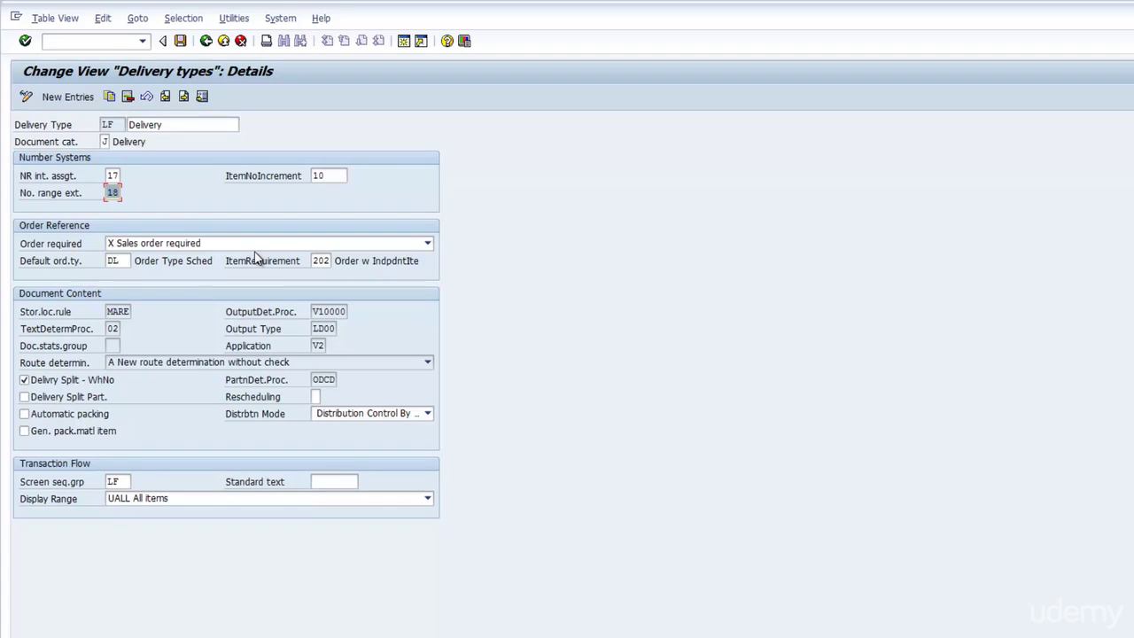
{"action": "double_click", "coordinate": [326, 175]}
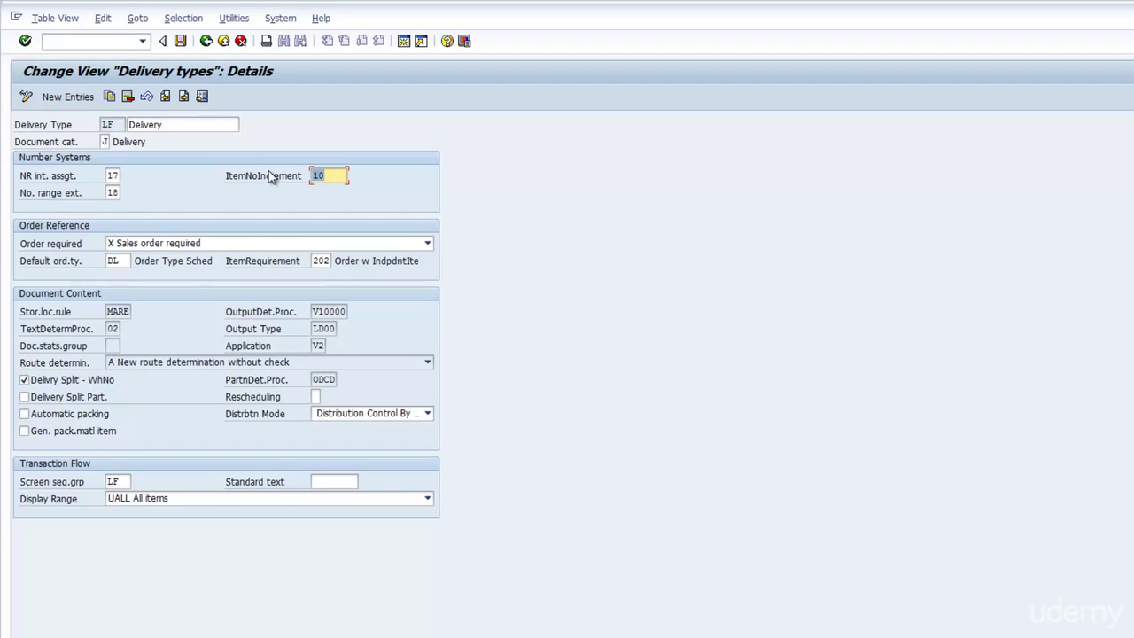
{"action": "key", "text": "Tab"}
{"action": "key", "text": "Tab"}
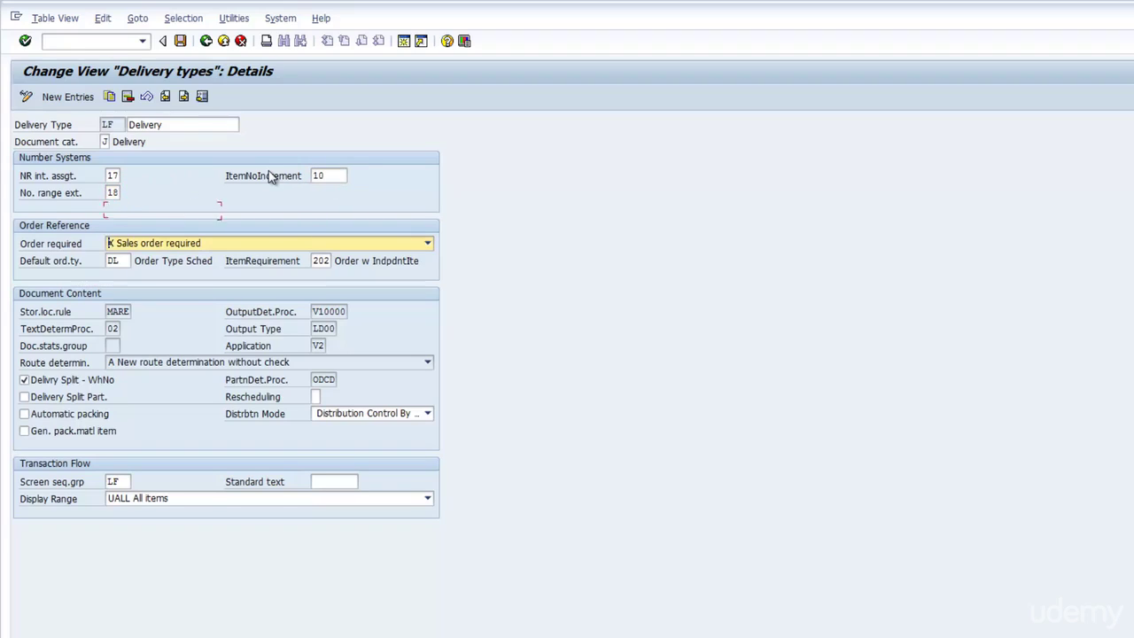
{"action": "left_click", "coordinate": [250, 244]}
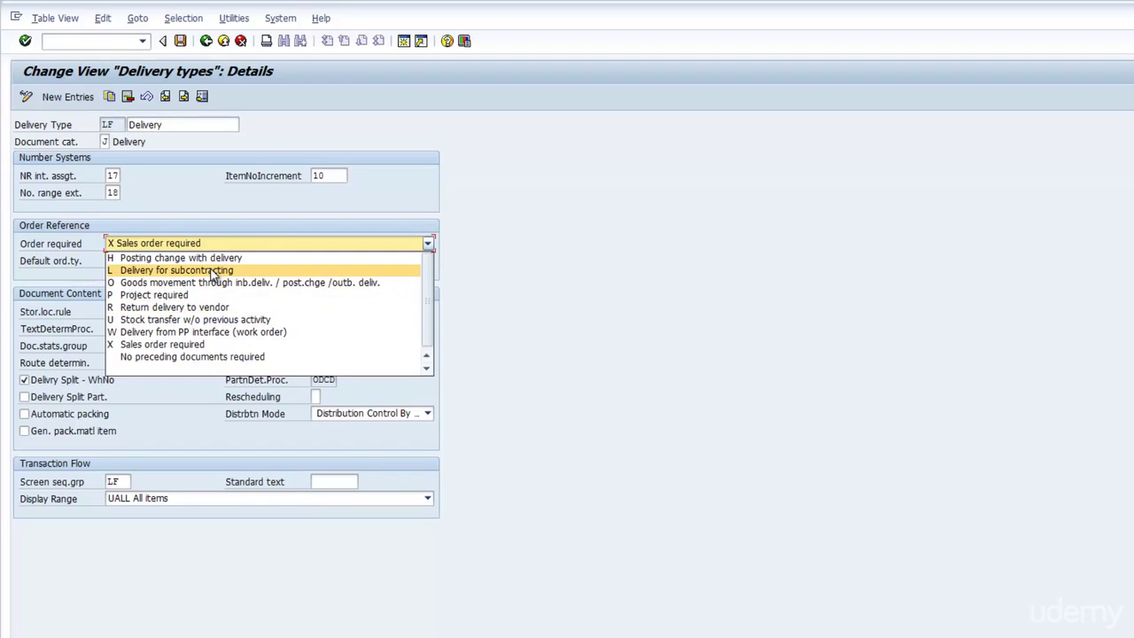
{"action": "left_click", "coordinate": [262, 214]}
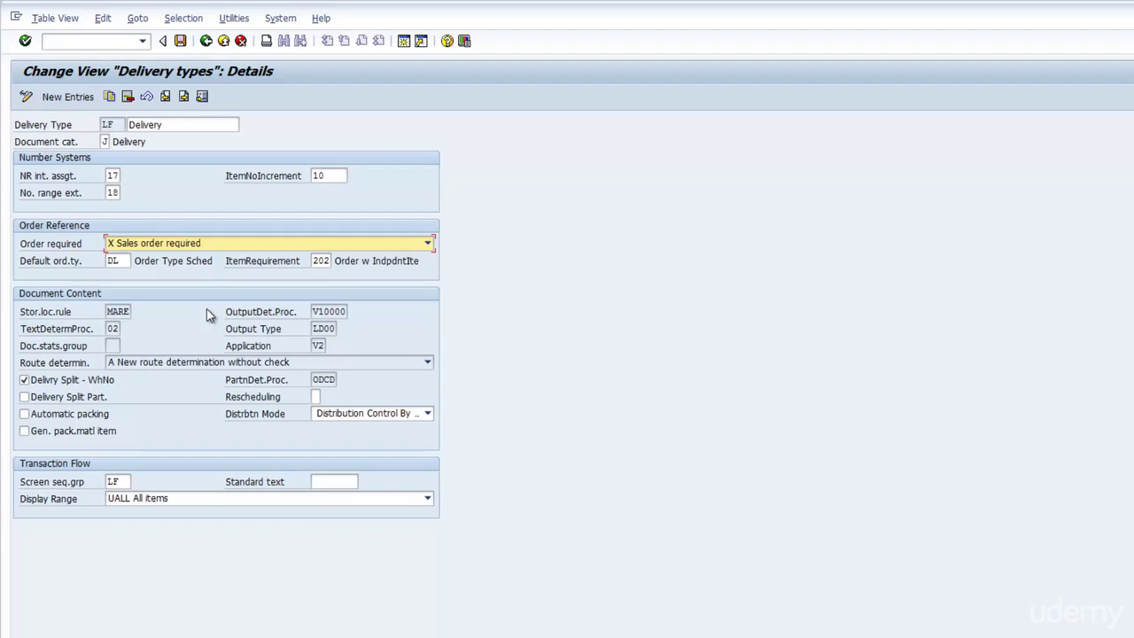
{"action": "left_click", "coordinate": [112, 260]}
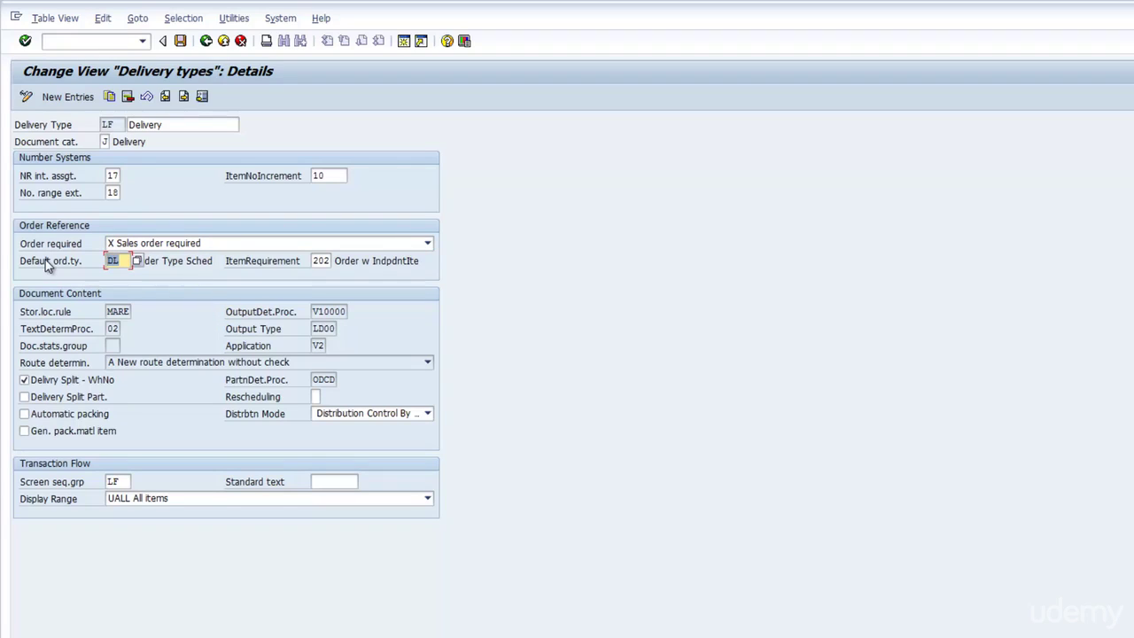
{"action": "key", "text": "Tab"}
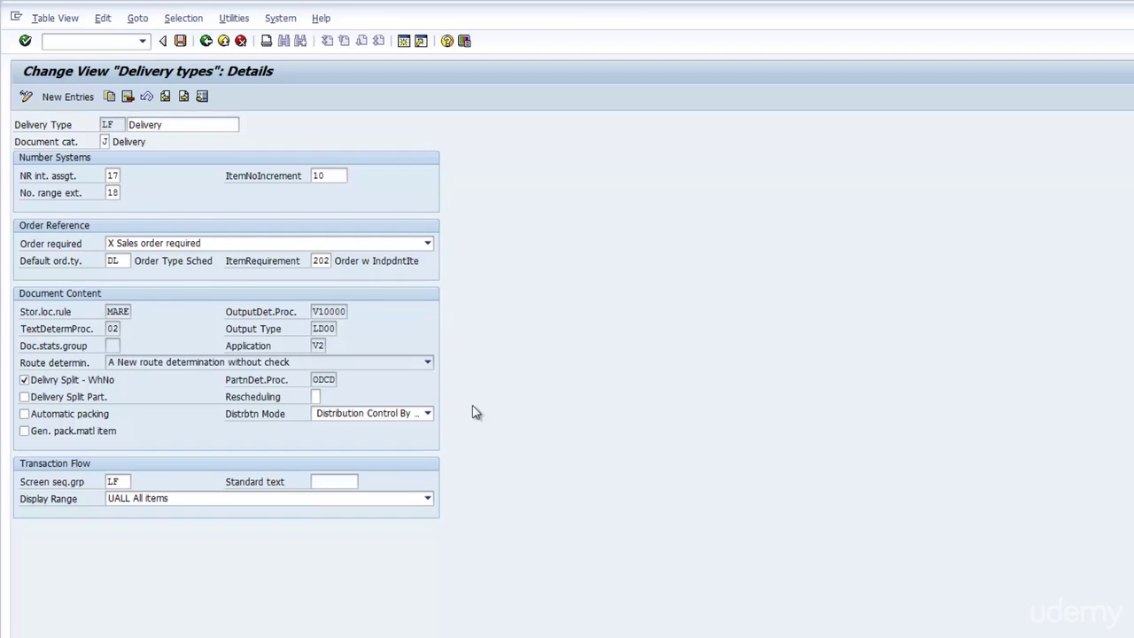
{"action": "key", "text": "F1"}
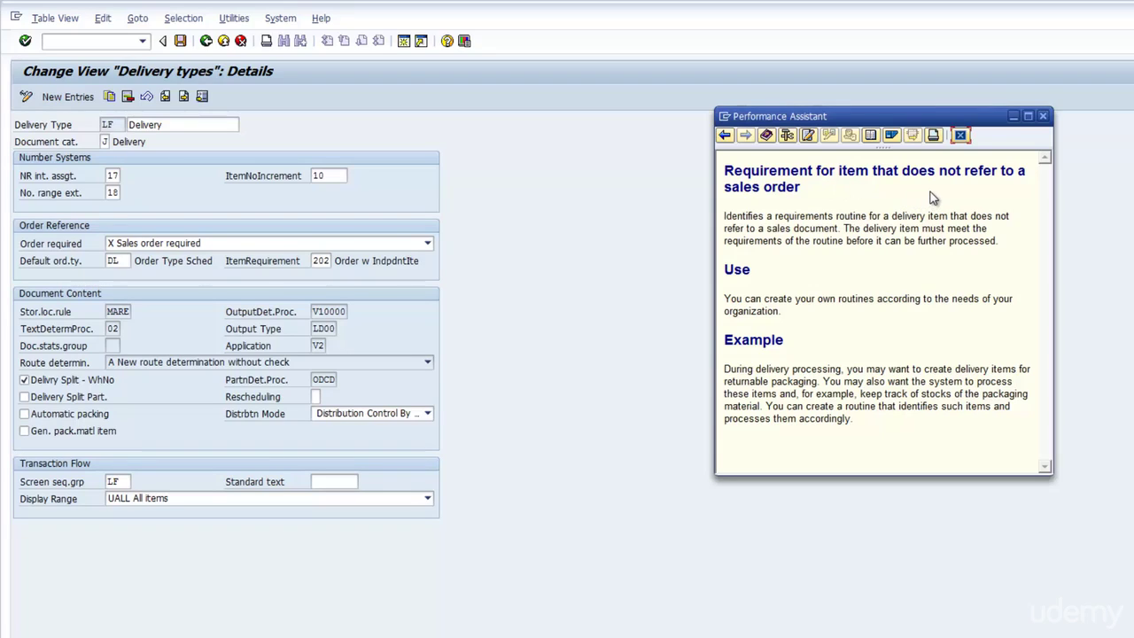
{"action": "left_click", "coordinate": [959, 134]}
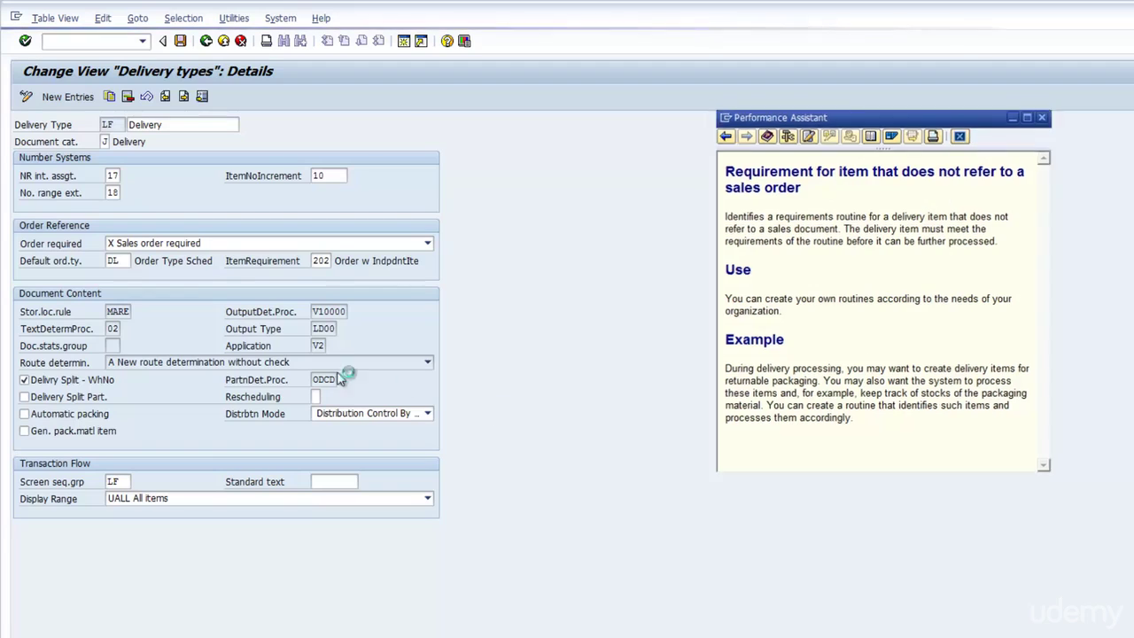
{"action": "double_click", "coordinate": [118, 312]}
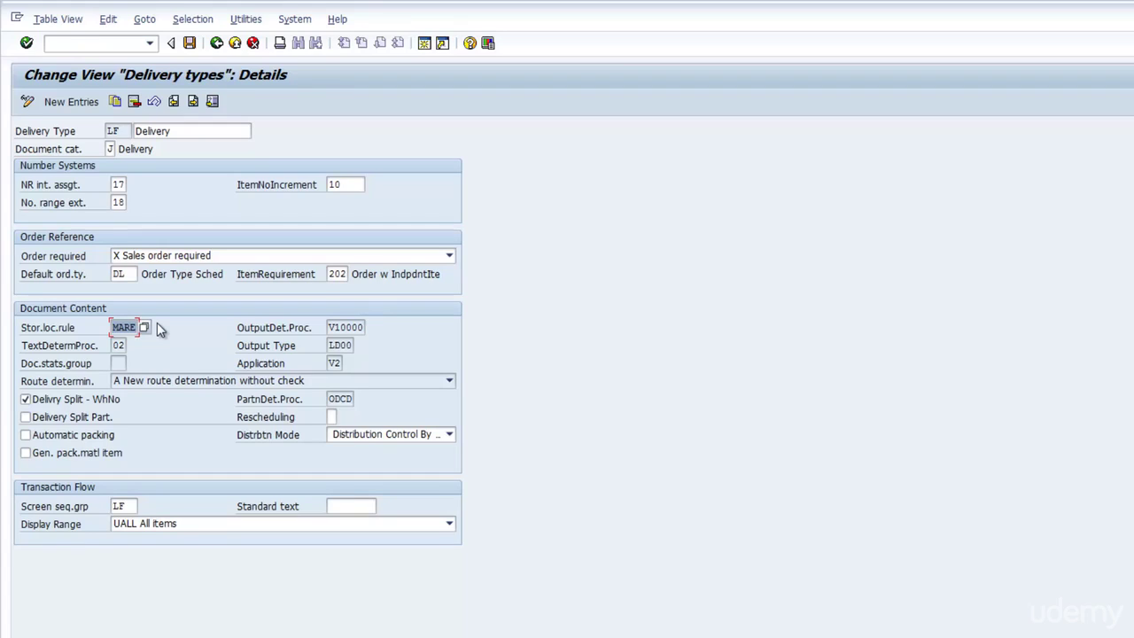
{"action": "key", "text": "Tab"}
{"action": "double_click", "coordinate": [123, 326]}
{"action": "left_click", "coordinate": [142, 380]}
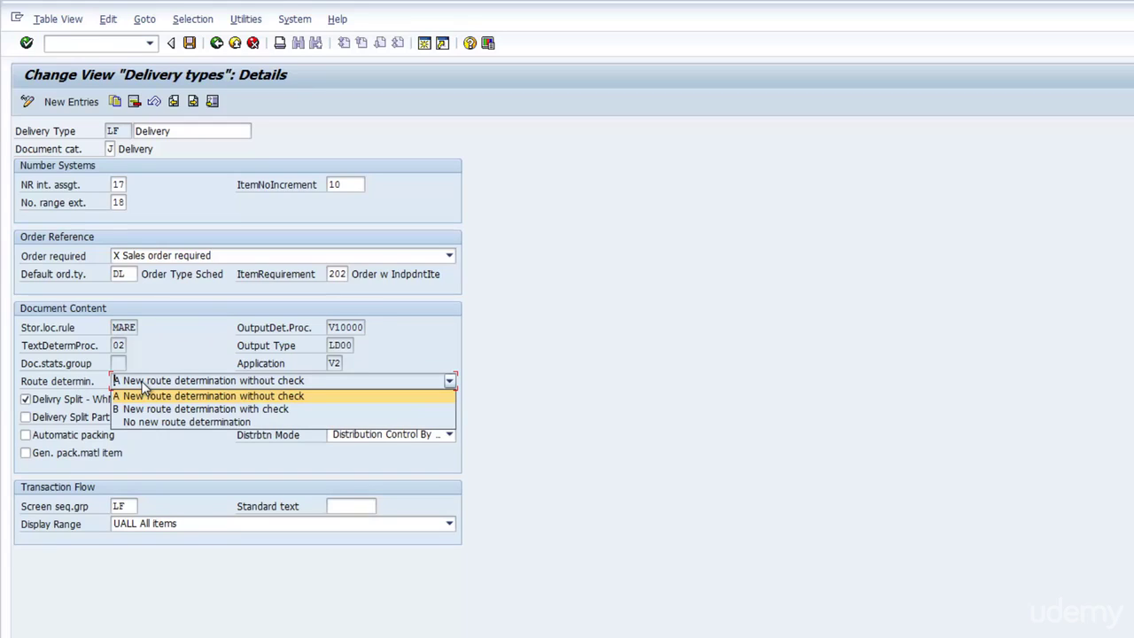
{"action": "left_click", "coordinate": [167, 380]}
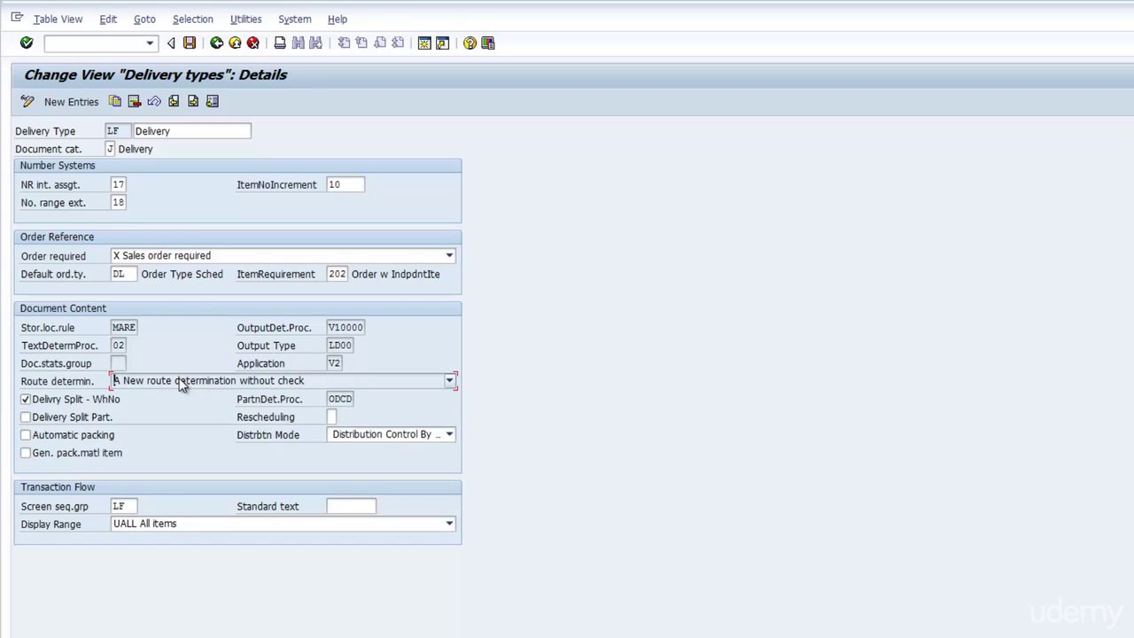
{"action": "key", "text": "Tab"}
{"action": "key", "text": "F1"}
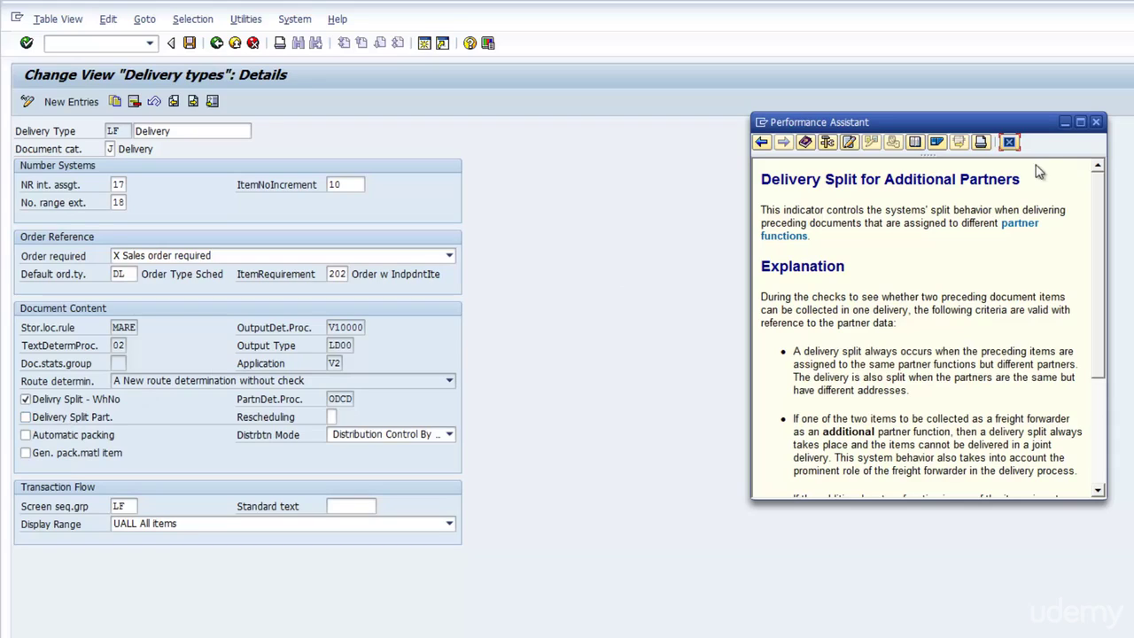
{"action": "left_click", "coordinate": [1008, 142]}
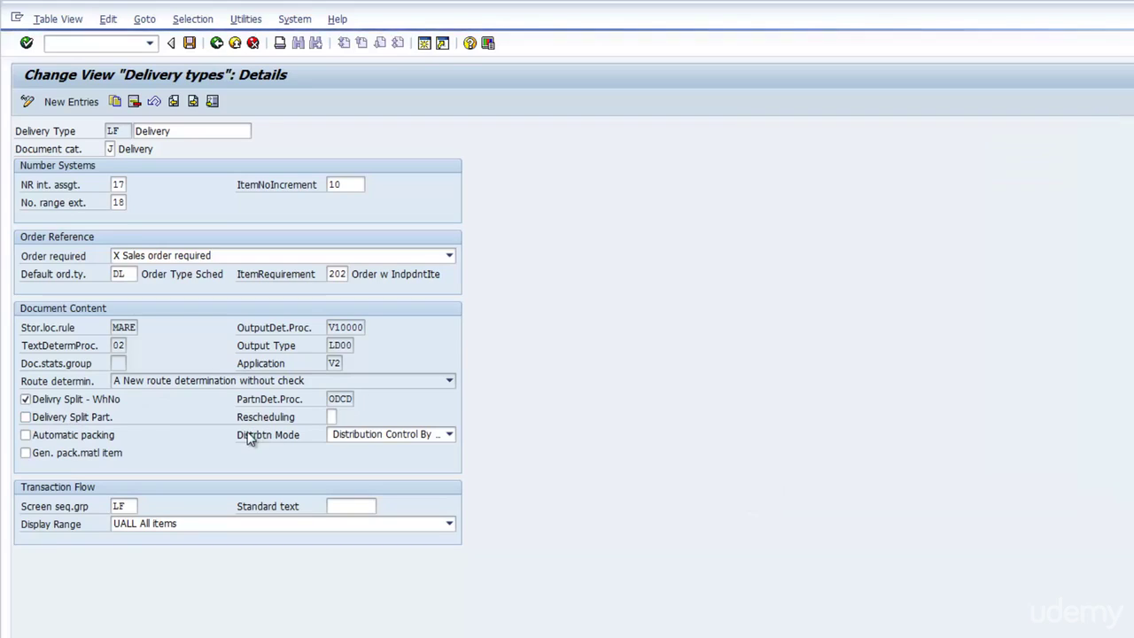
- List LF's Rescheduling values, move the list aside, and highlight X (reschedule if deadlines past)
{"action": "left_click", "coordinate": [336, 416]}
{"action": "left_click", "coordinate": [342, 417]}
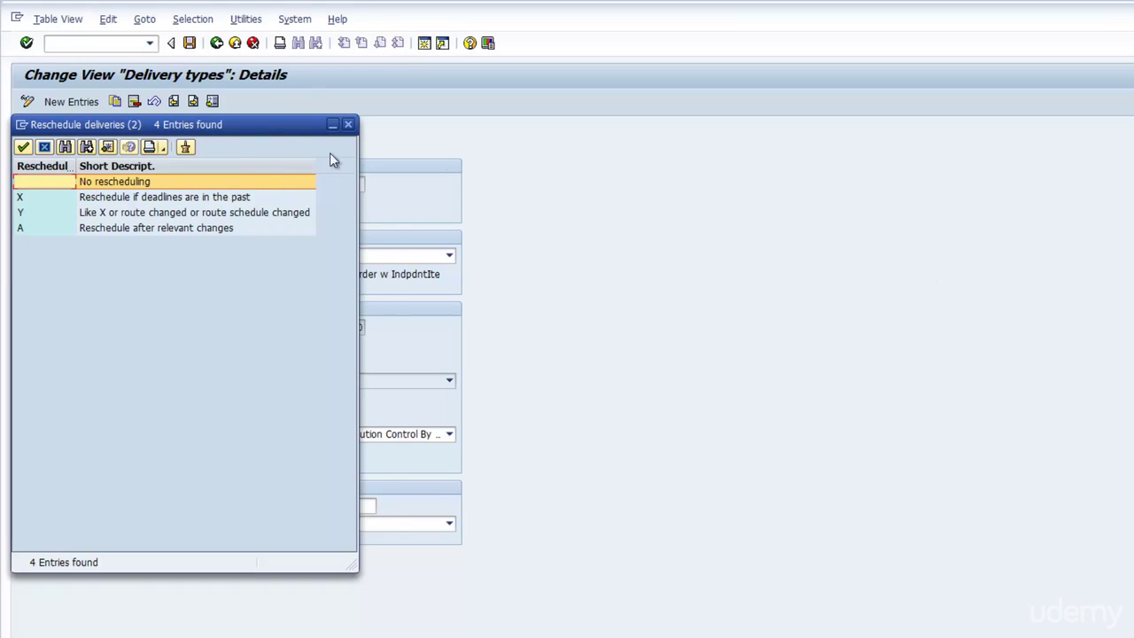
{"action": "left_click_drag", "start_coordinate": [265, 124], "coordinate": [709, 90]}
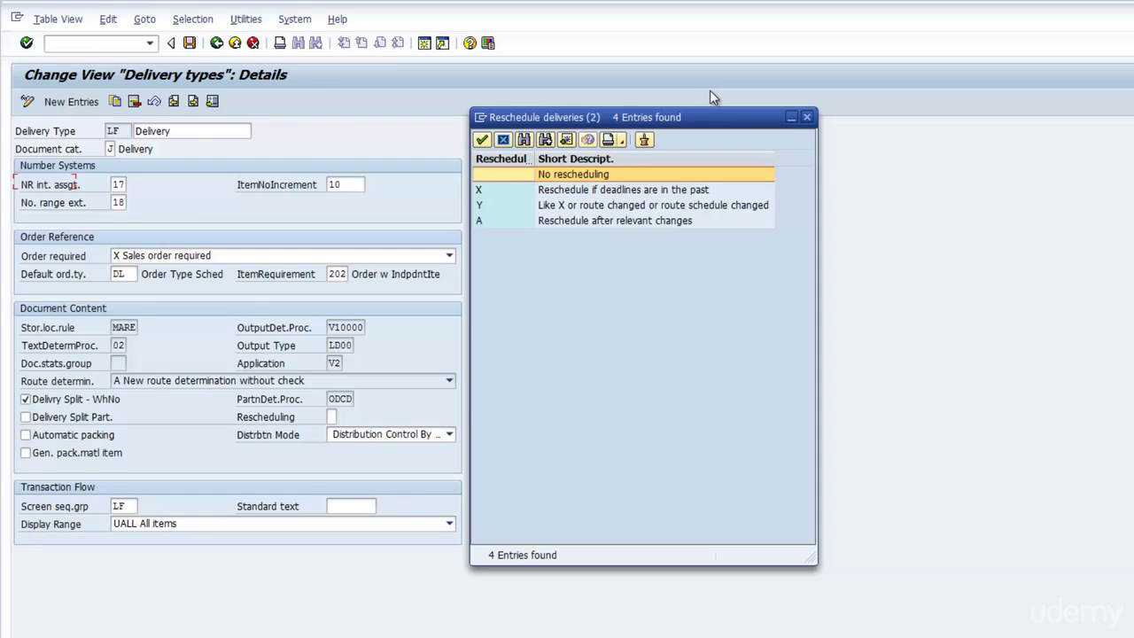
{"action": "key", "text": "Down"}
{"action": "key", "text": "Down"}
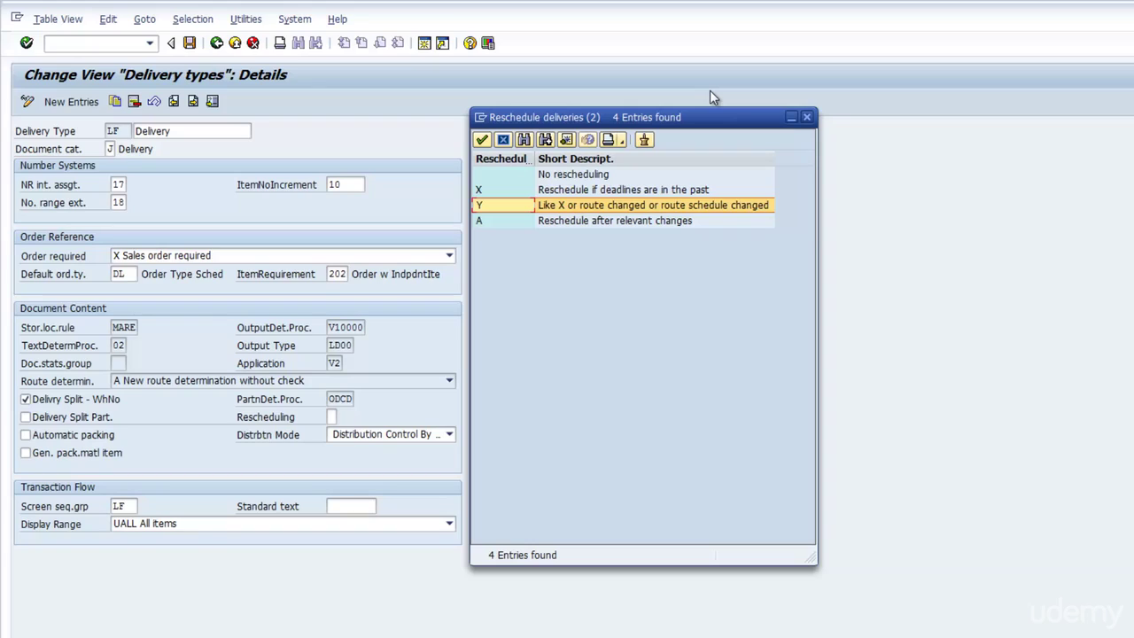
{"action": "key", "text": "Up"}
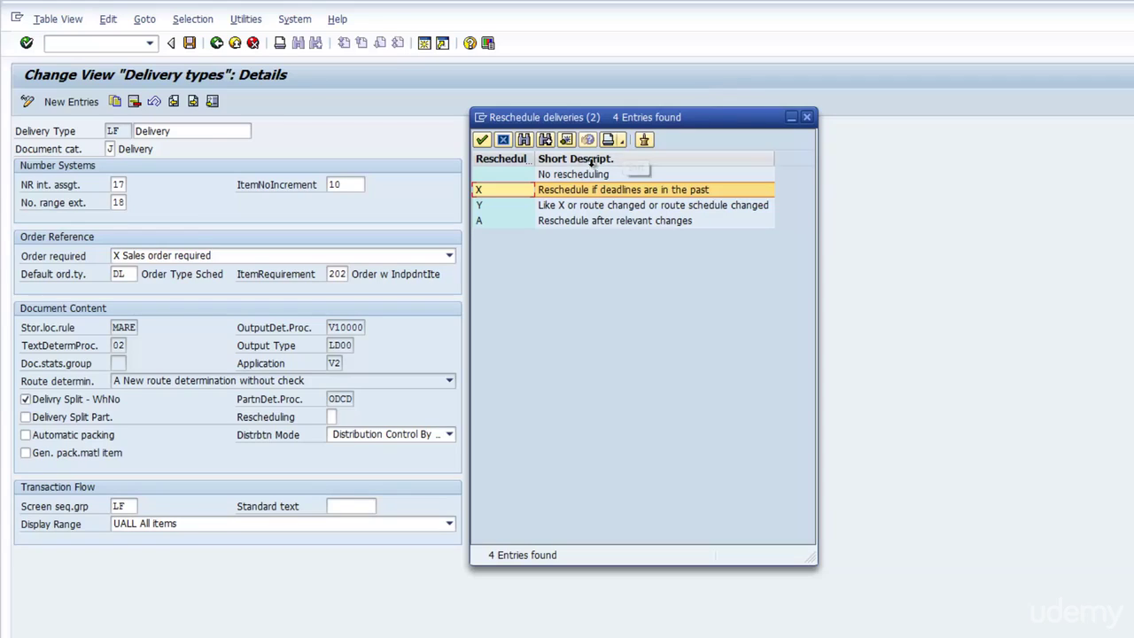
- Accept X as LF's Rescheduling value and move on toward the packing settings
{"action": "left_click", "coordinate": [490, 141]}
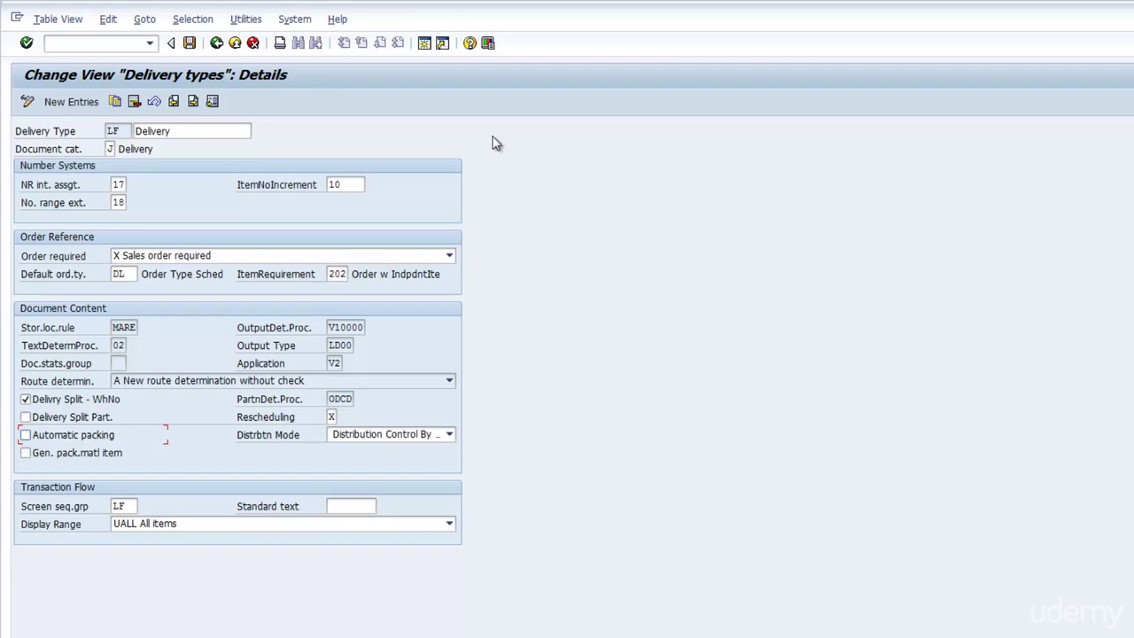
{"action": "key", "text": "Down"}
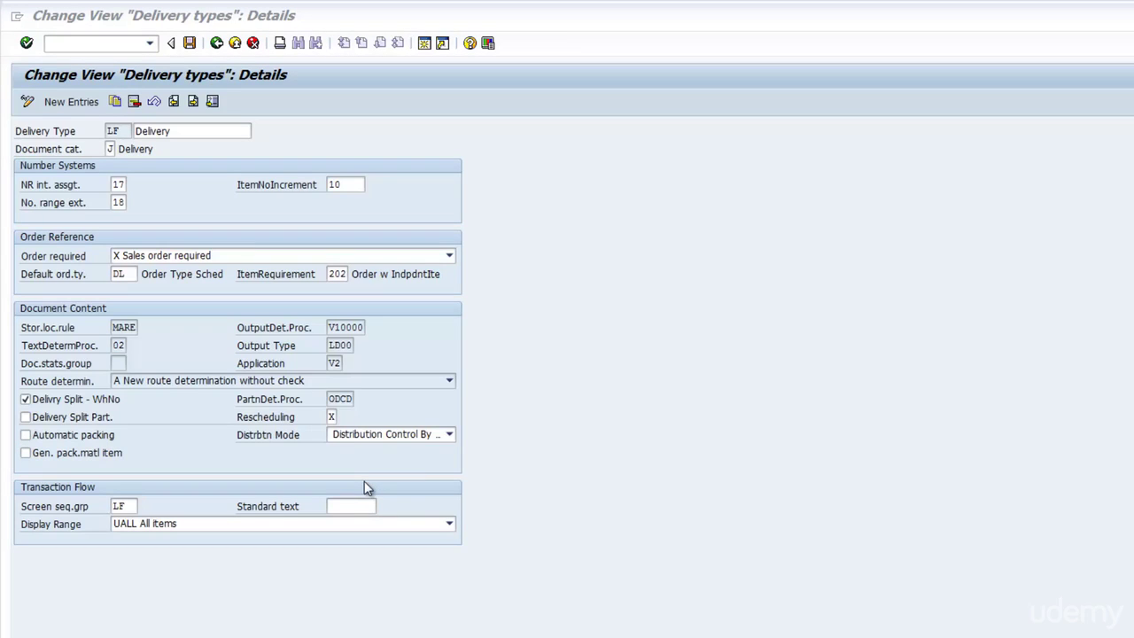
- Review Screen seq.grp and keep Display Range at UALL All items
{"action": "left_click", "coordinate": [133, 505]}
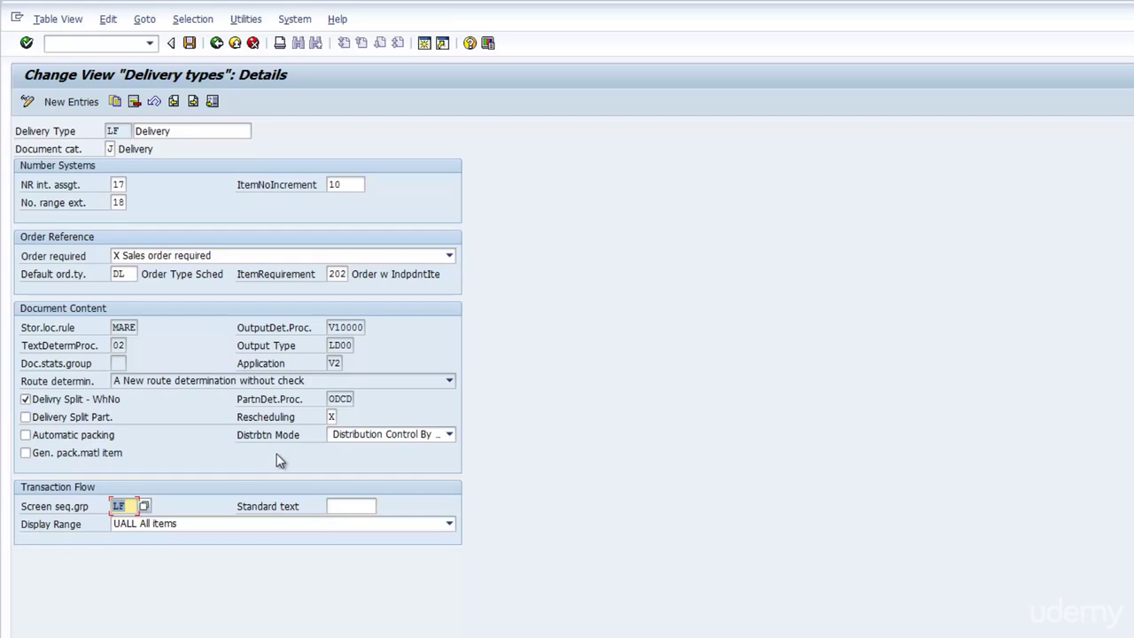
{"action": "key", "text": "Tab"}
{"action": "key", "text": "Tab"}
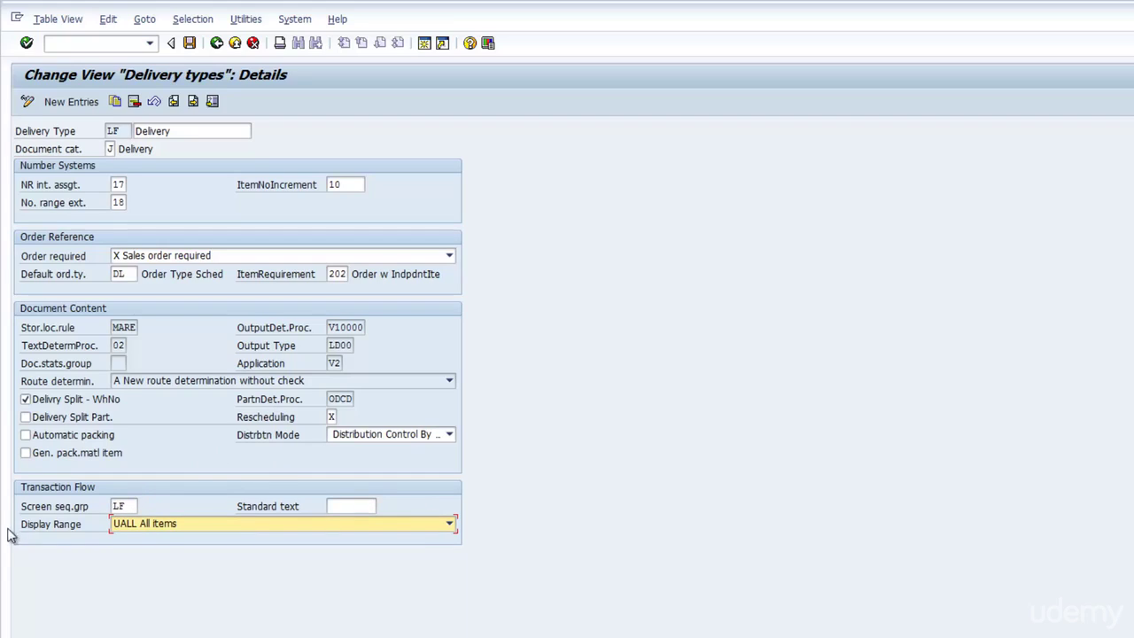
{"action": "left_click", "coordinate": [190, 528]}
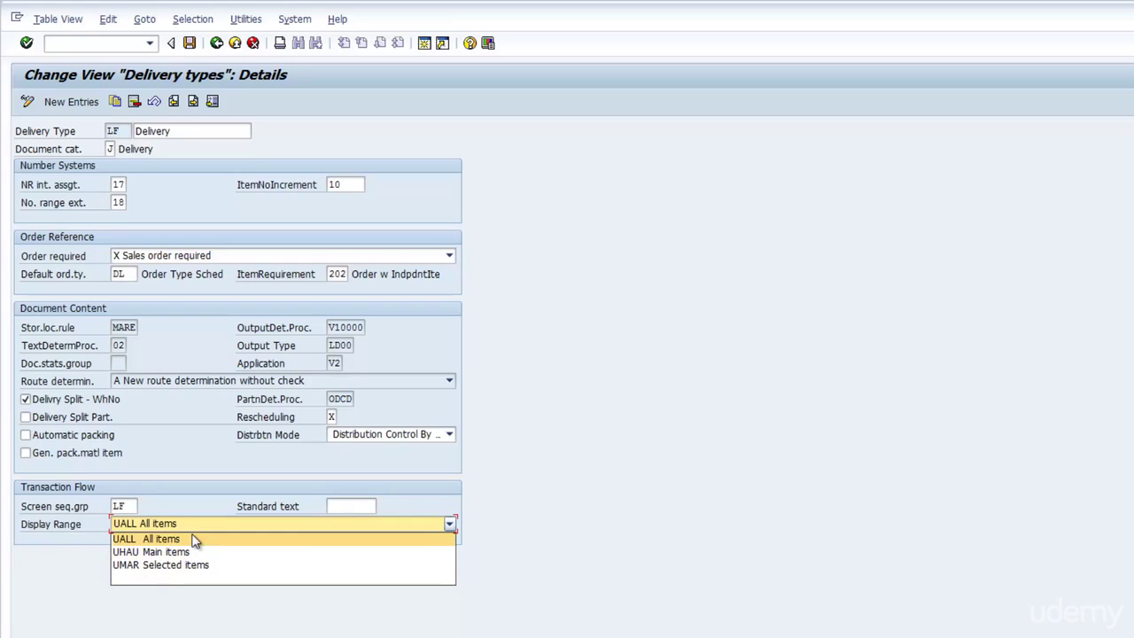
{"action": "left_click", "coordinate": [195, 539]}
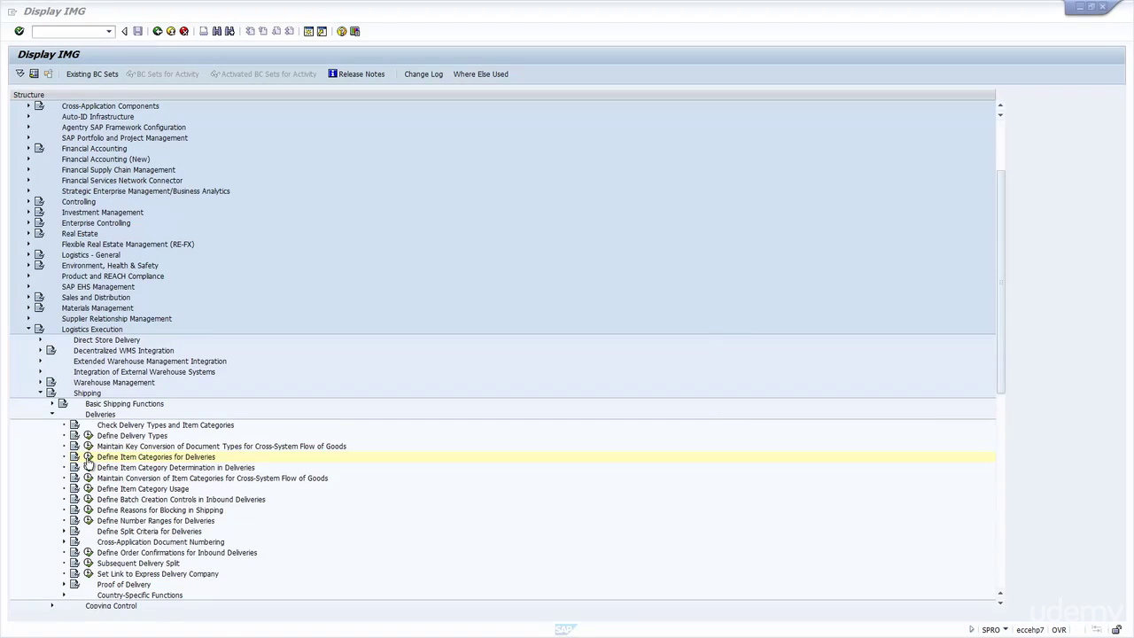
- Run Define Item Categories for Deliveries from the Shipping branch and open the Position prompt
{"action": "left_click", "coordinate": [87, 393]}
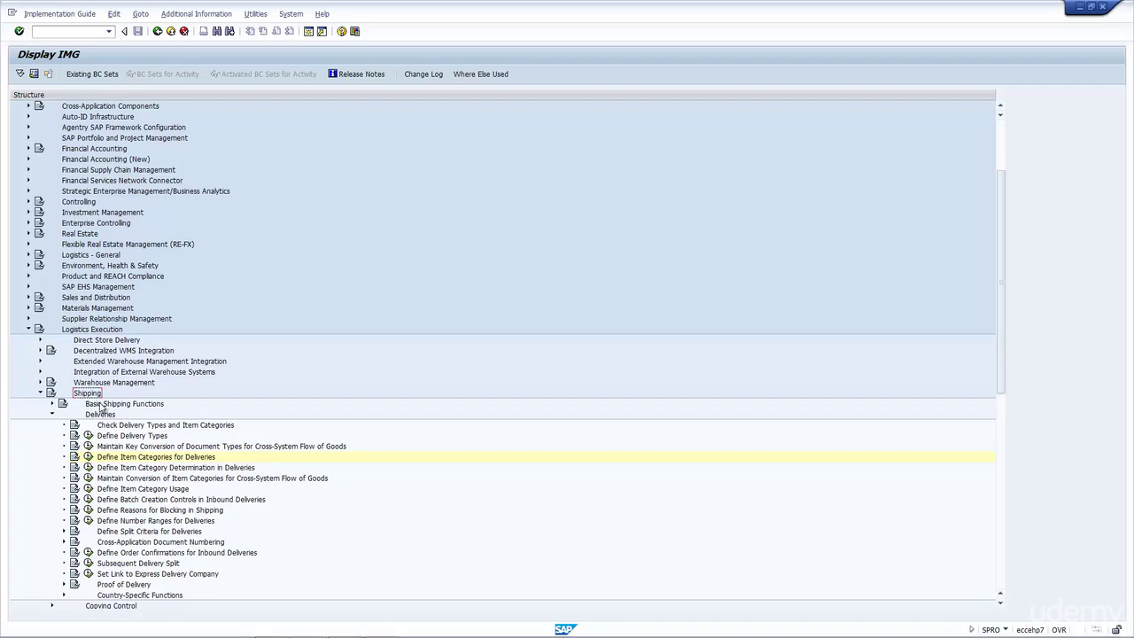
{"action": "left_click", "coordinate": [88, 456]}
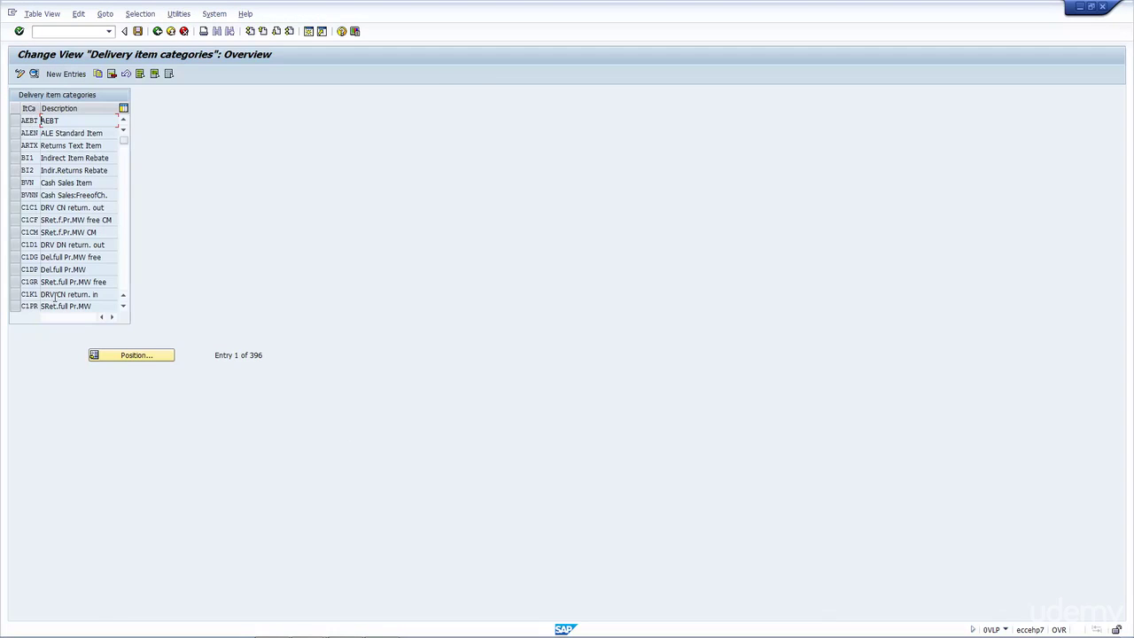
{"action": "left_click", "coordinate": [113, 357]}
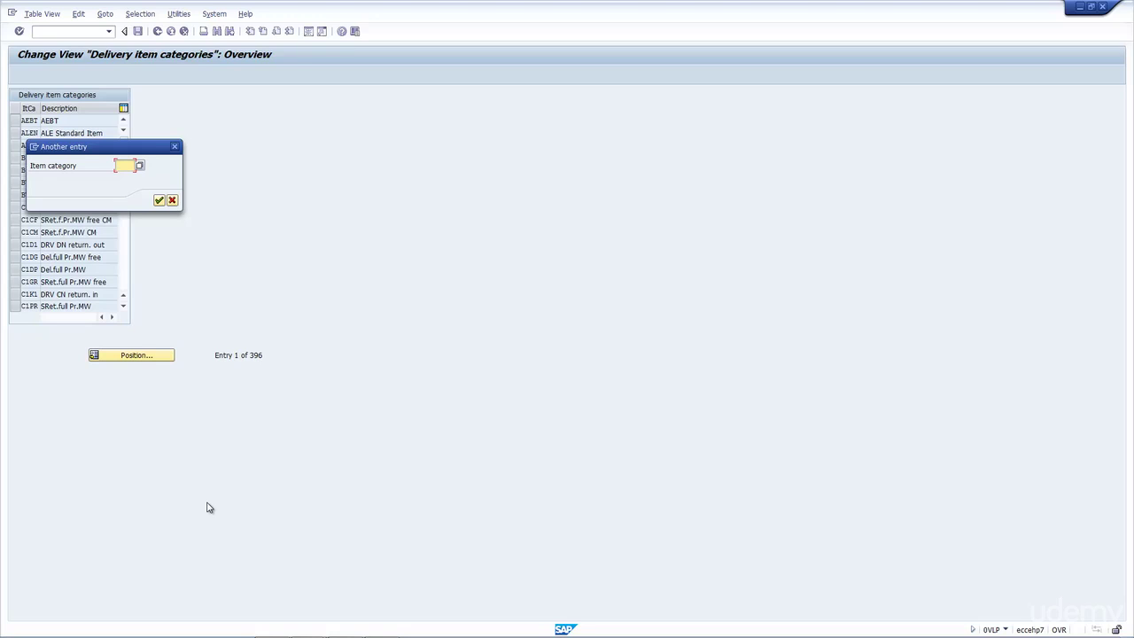
- Jump to item category TAN and select the TAN Standard Item row
{"action": "type", "text": "ta"}
{"action": "type", "text": "n"}
{"action": "key", "text": "Return"}
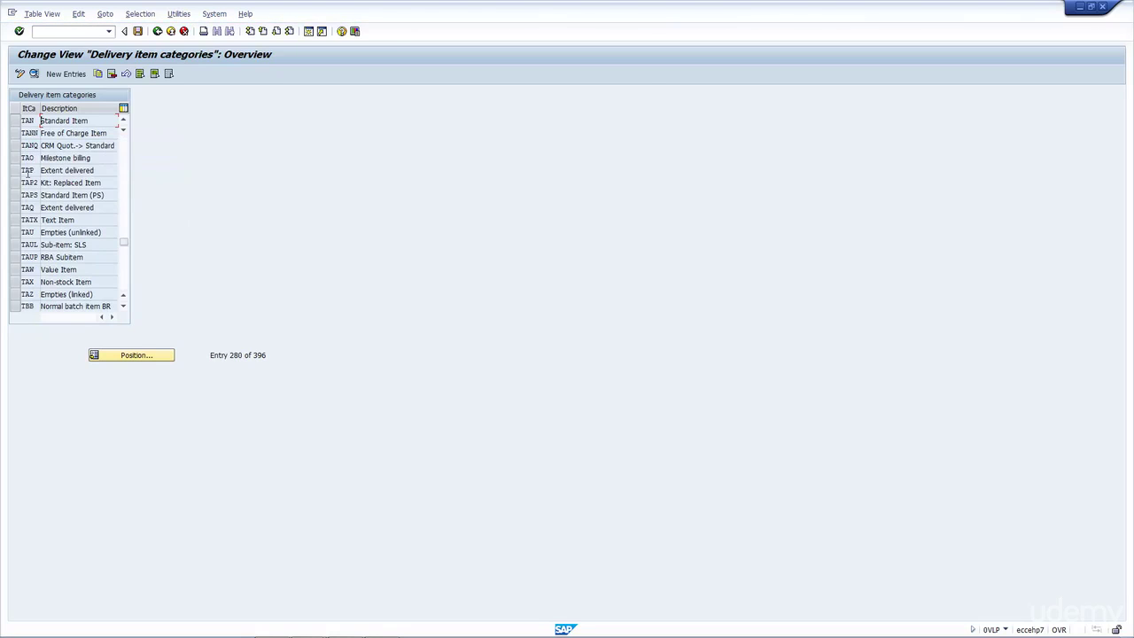
{"action": "left_click", "coordinate": [14, 121]}
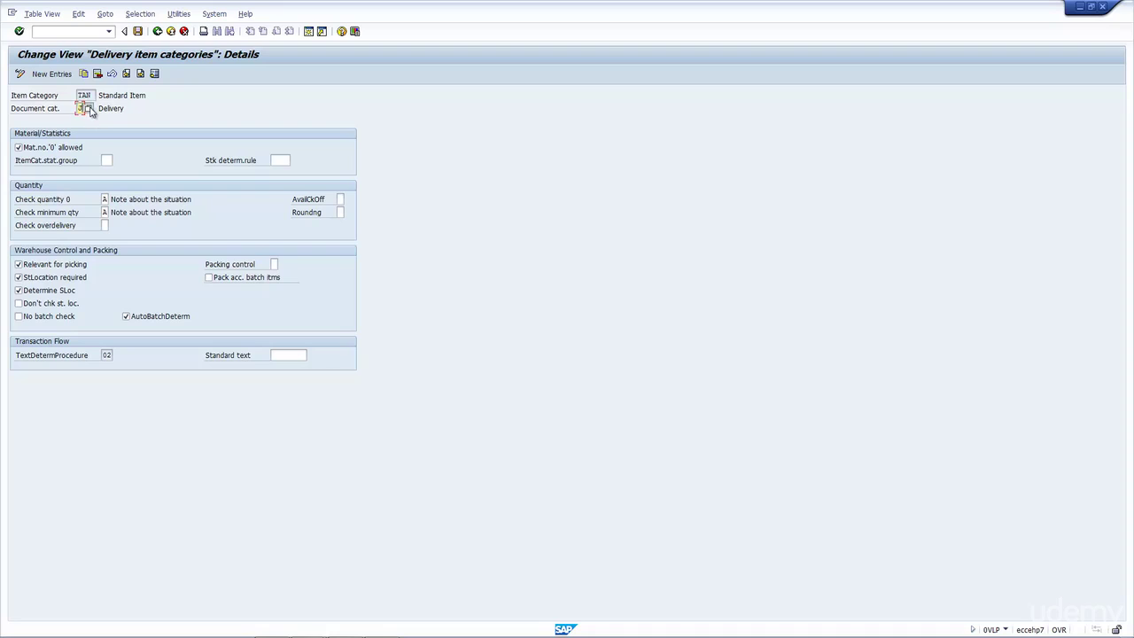
- View the SD document category list, keep J (Delivery), and move to Mat.no.'0' allowed
{"action": "left_click", "coordinate": [86, 108]}
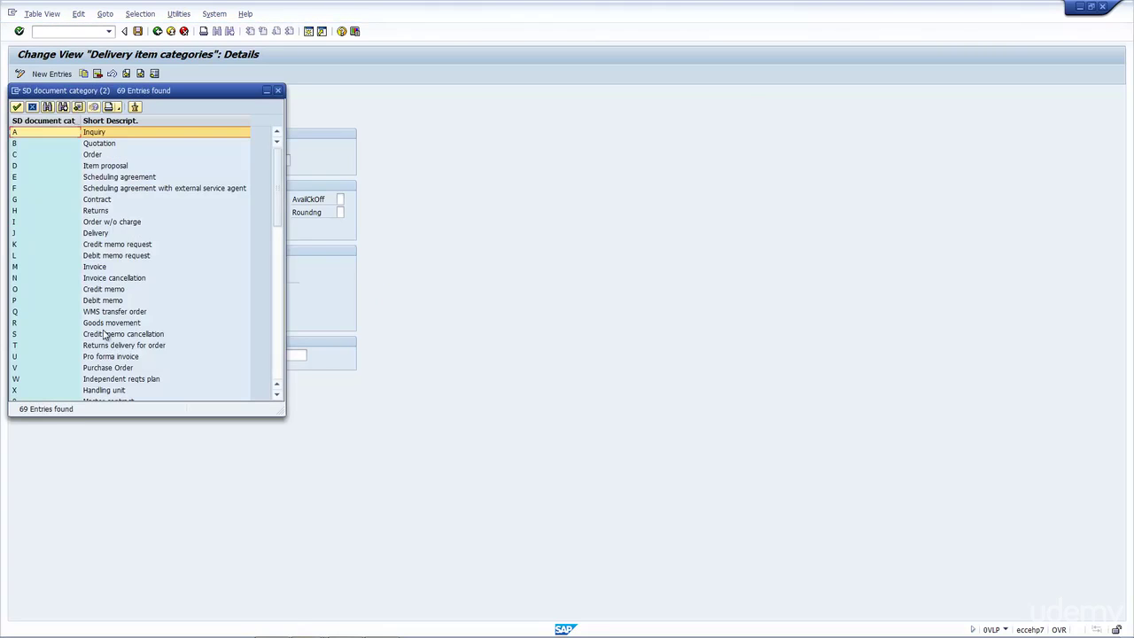
{"action": "left_click", "coordinate": [32, 107]}
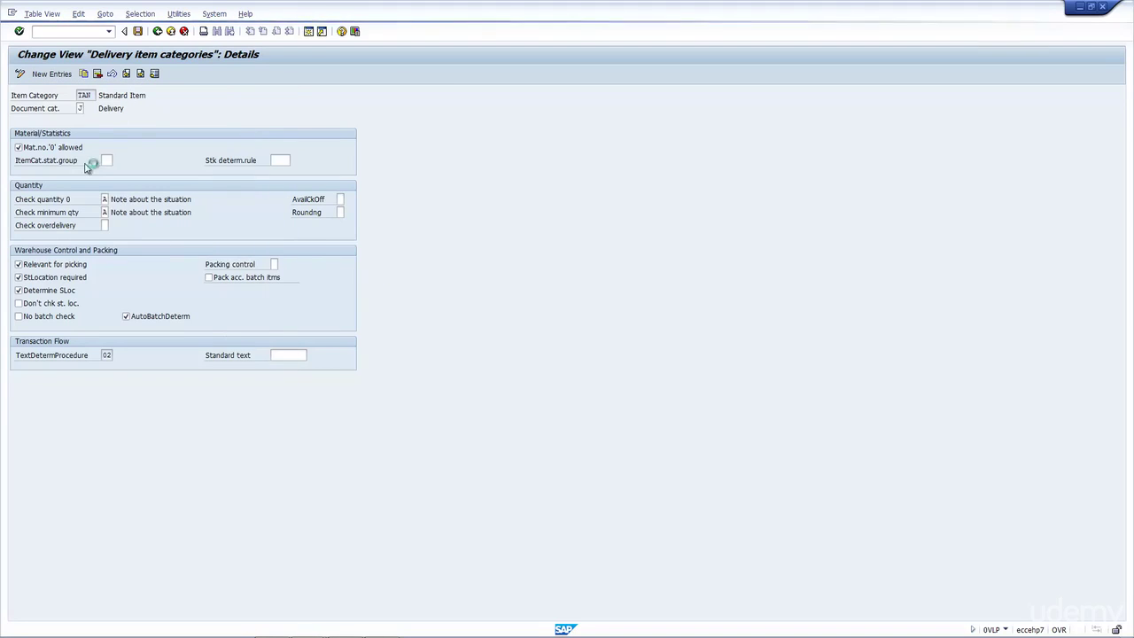
{"action": "key", "text": "Tab"}
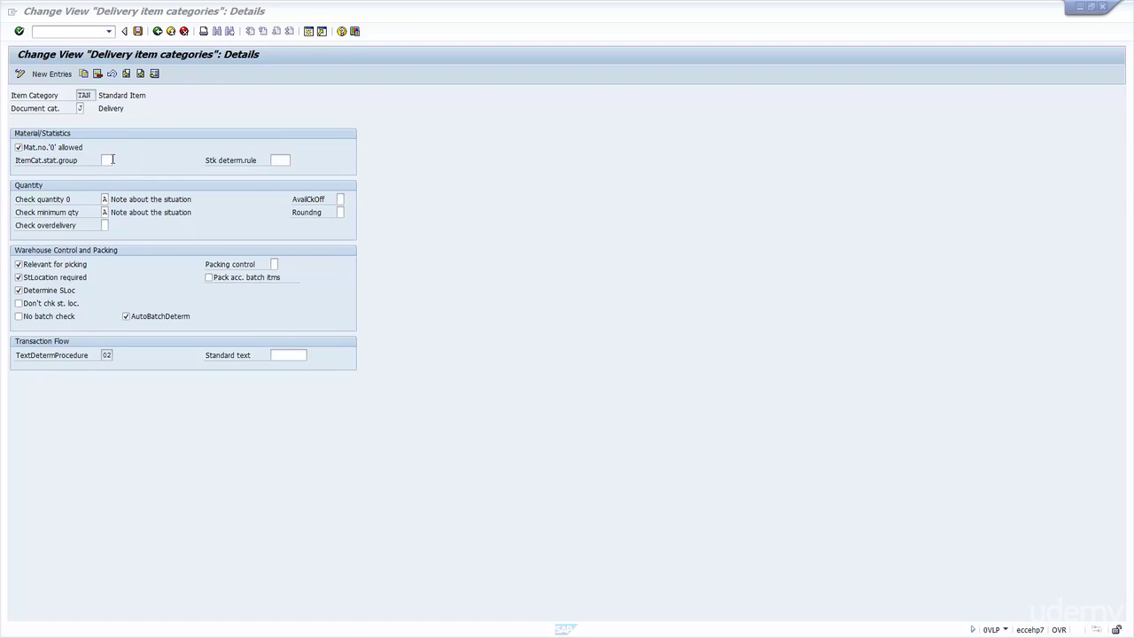
{"action": "left_click", "coordinate": [109, 160]}
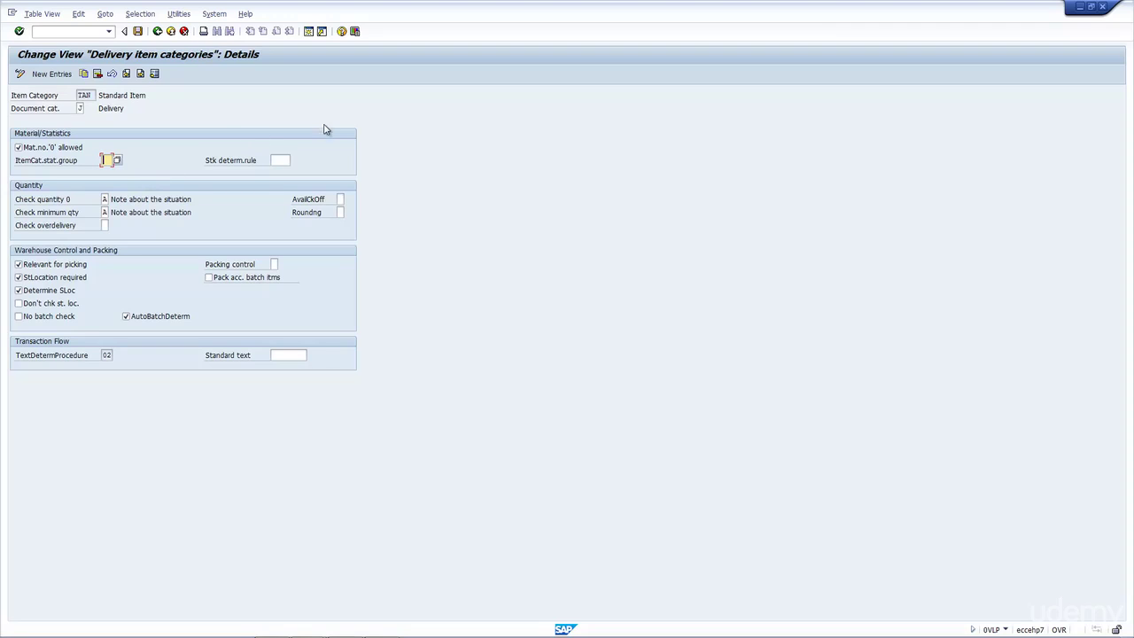
{"action": "left_click", "coordinate": [284, 160]}
{"action": "left_click", "coordinate": [108, 198]}
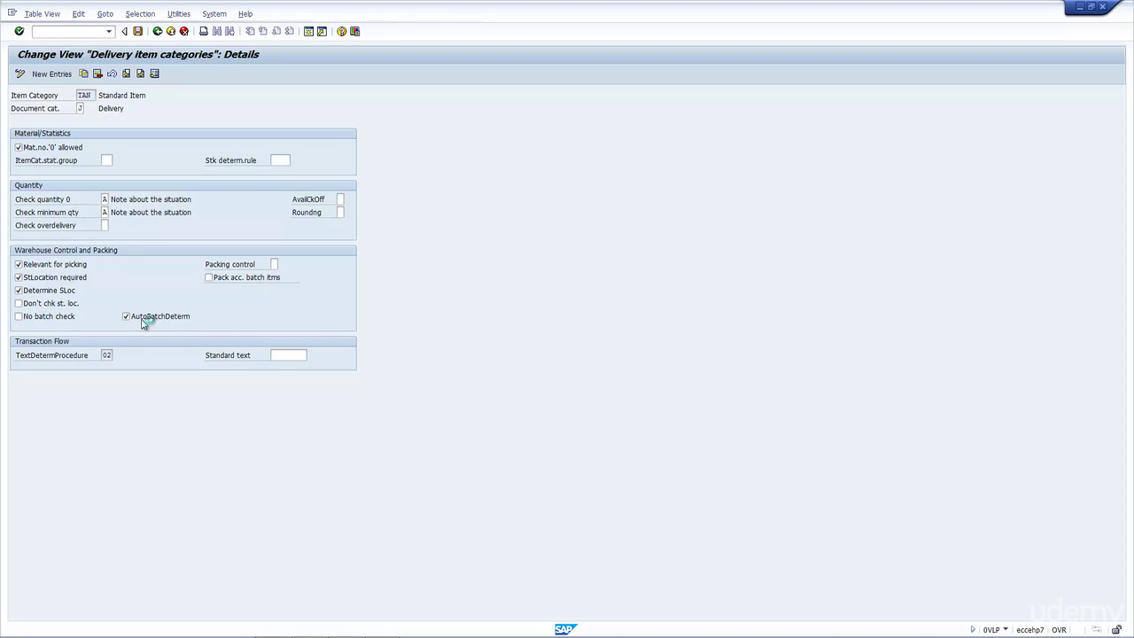
{"action": "key", "text": "F4"}
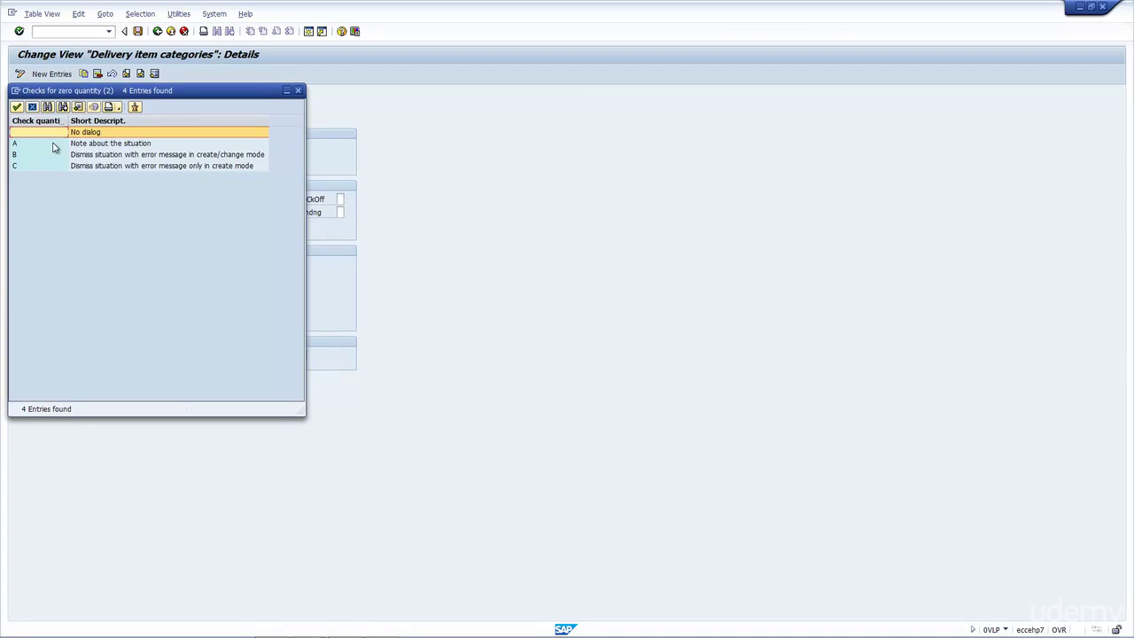
{"action": "left_click_drag", "start_coordinate": [185, 93], "coordinate": [456, 94]}
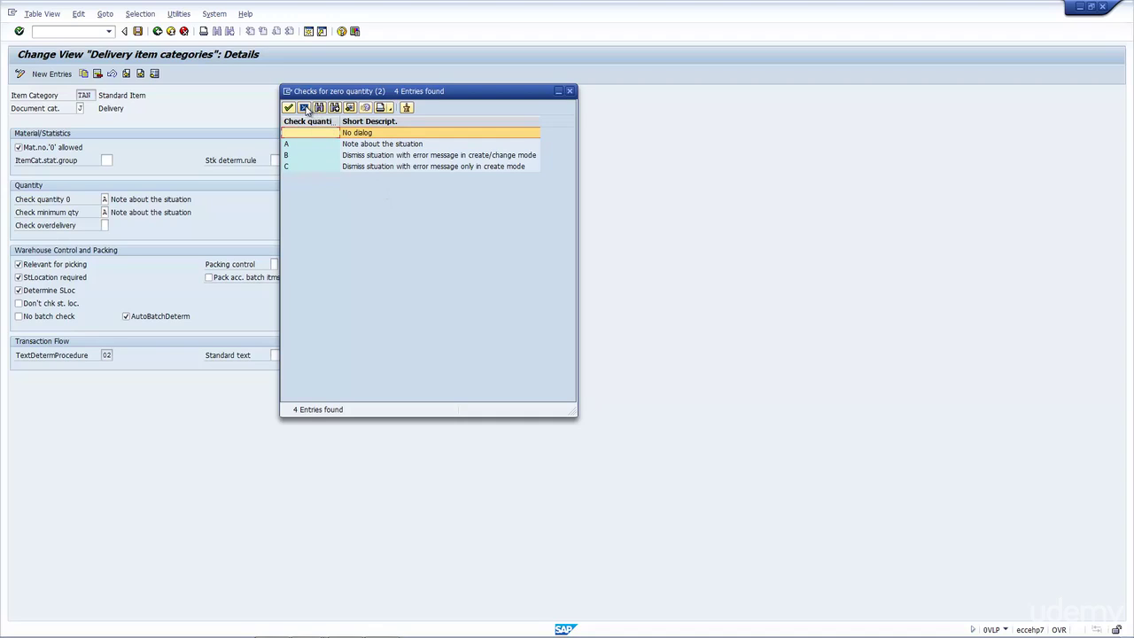
{"action": "left_click", "coordinate": [305, 108]}
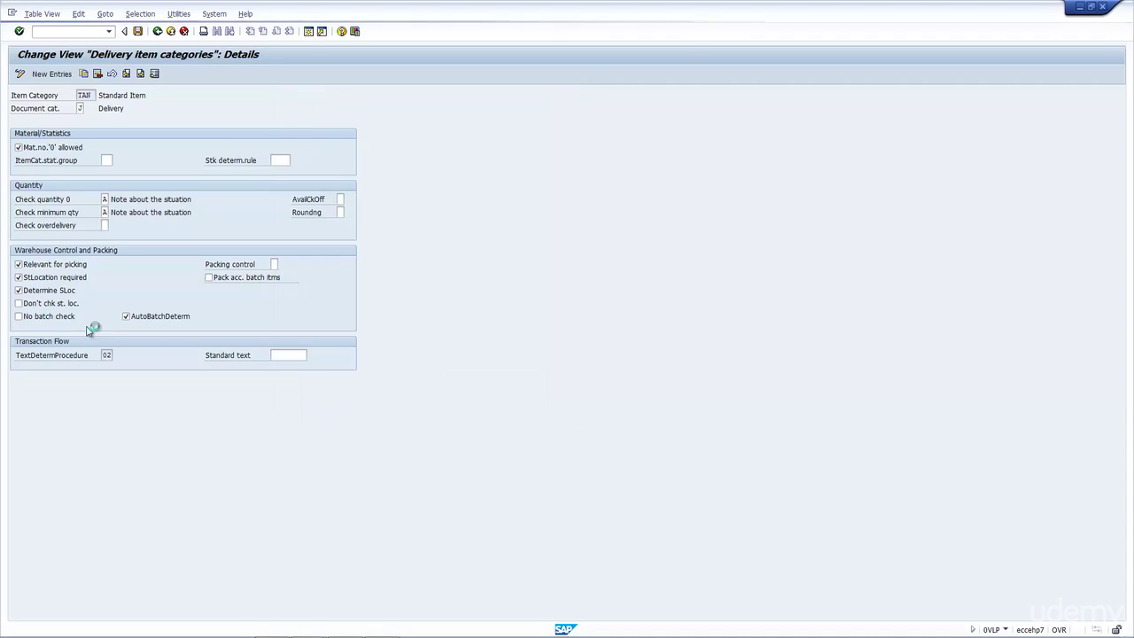
{"action": "left_click", "coordinate": [103, 212]}
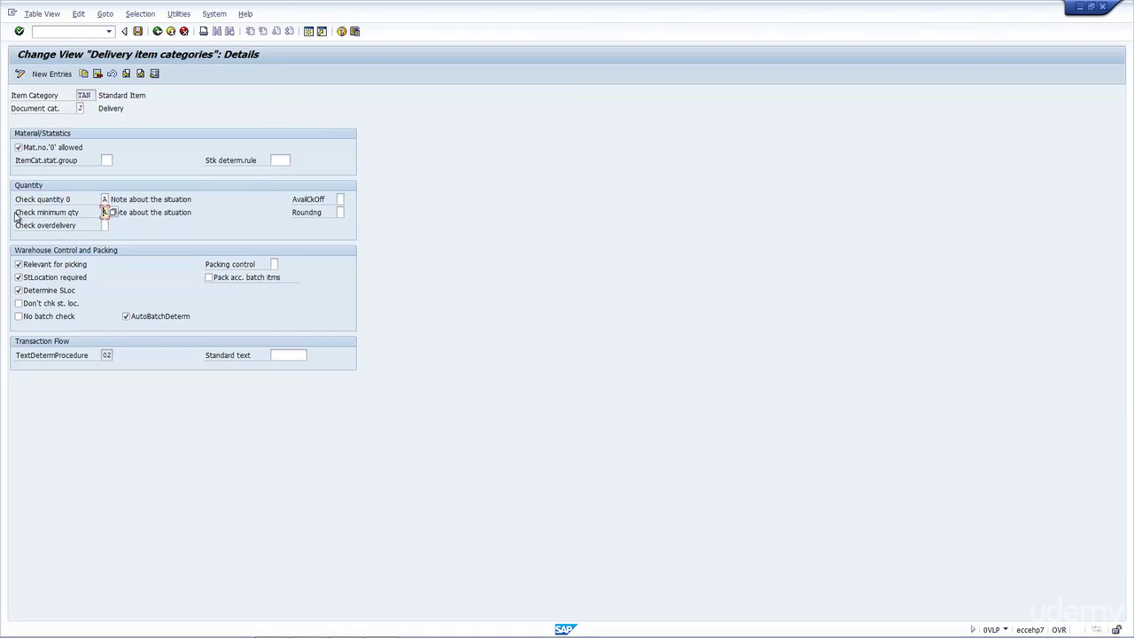
{"action": "left_click", "coordinate": [104, 225]}
{"action": "left_click", "coordinate": [112, 225]}
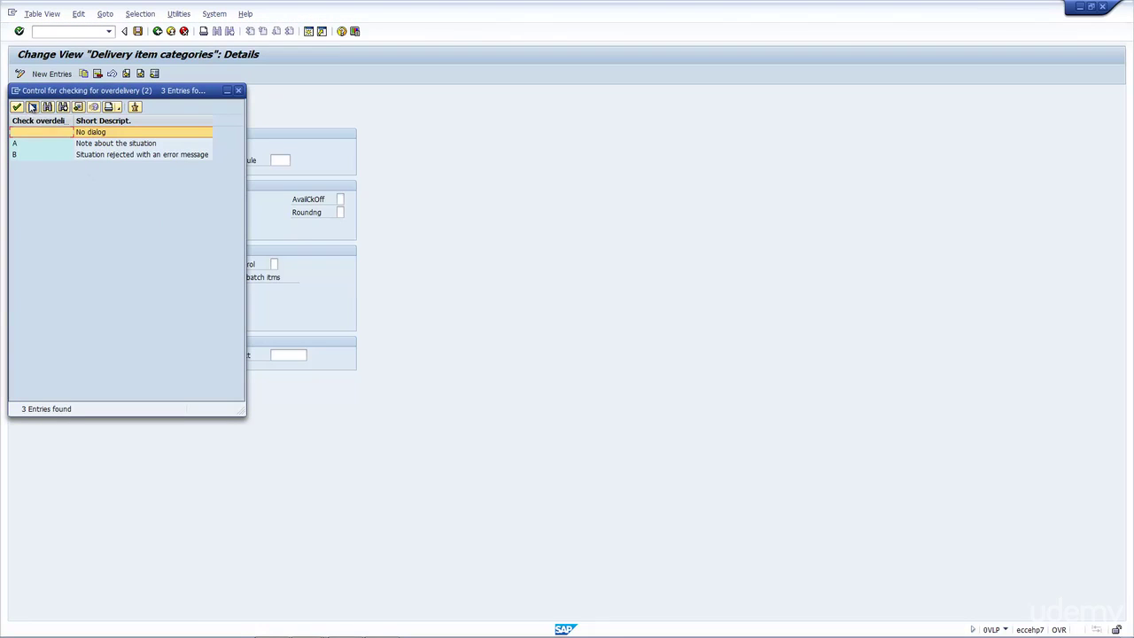
{"action": "left_click", "coordinate": [32, 107]}
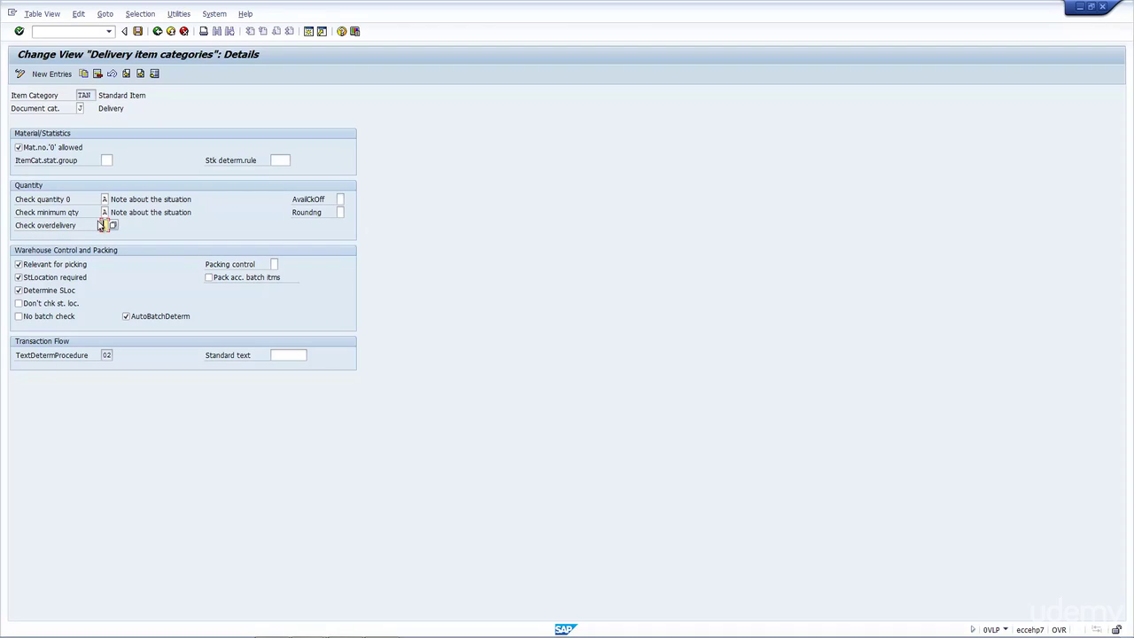
{"action": "left_click", "coordinate": [341, 200]}
- List the AvailCkOff options and highlight X 'Do not check availability'
{"action": "left_click", "coordinate": [350, 200]}
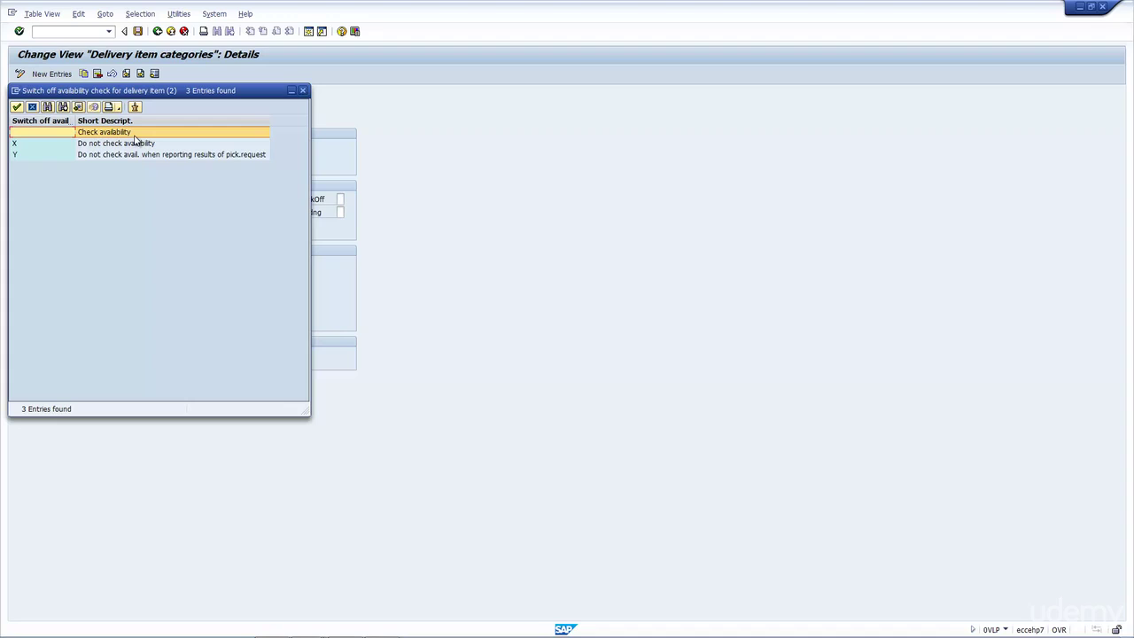
{"action": "left_click", "coordinate": [135, 143]}
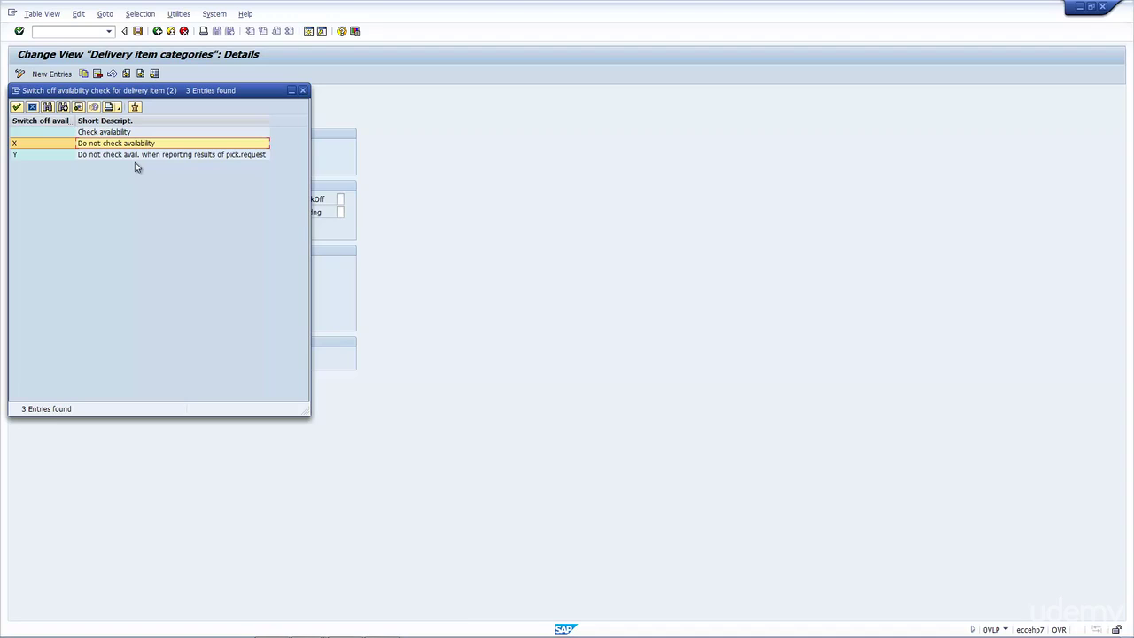
- Keep the blank 'Check availability' entry for AvailCkOff and close the value list
{"action": "key", "text": "Up"}
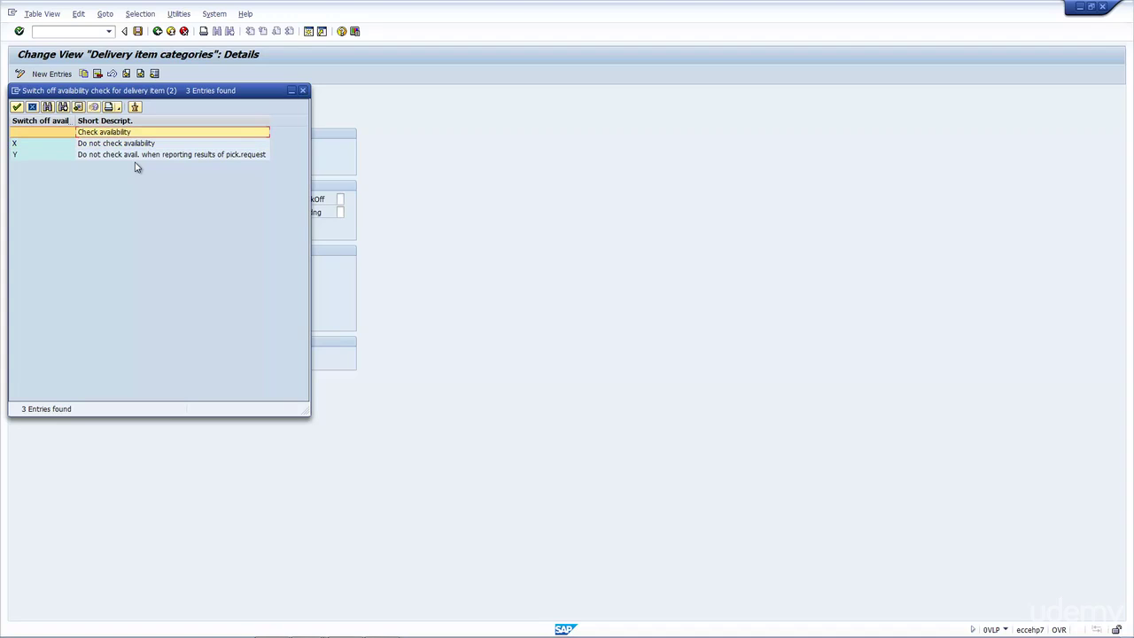
{"action": "left_click", "coordinate": [17, 107]}
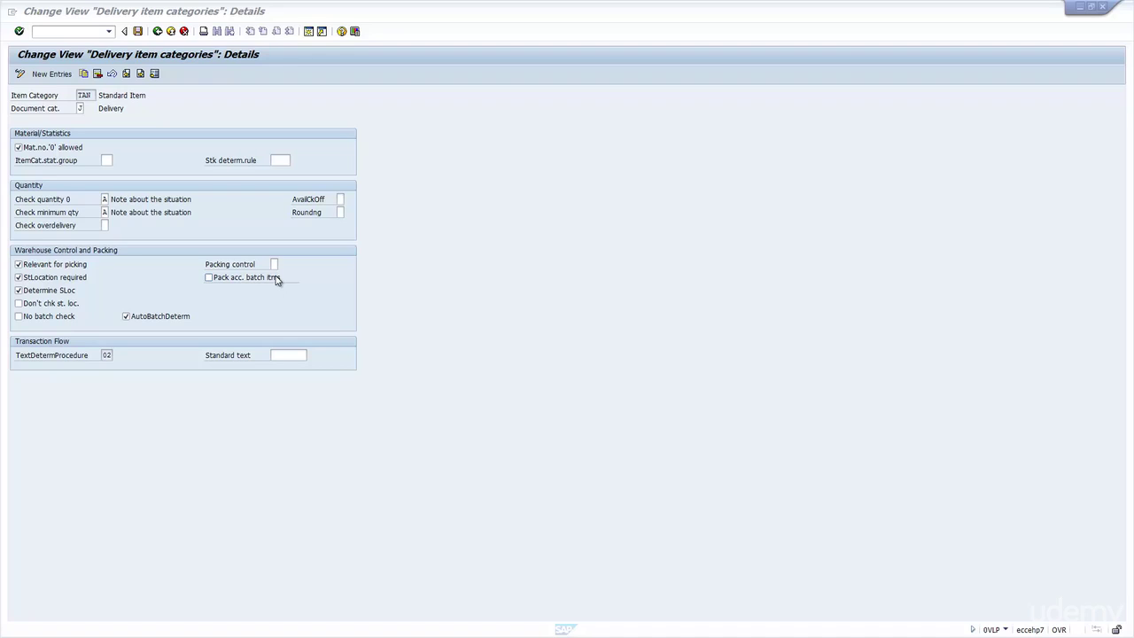
{"action": "left_click", "coordinate": [275, 264]}
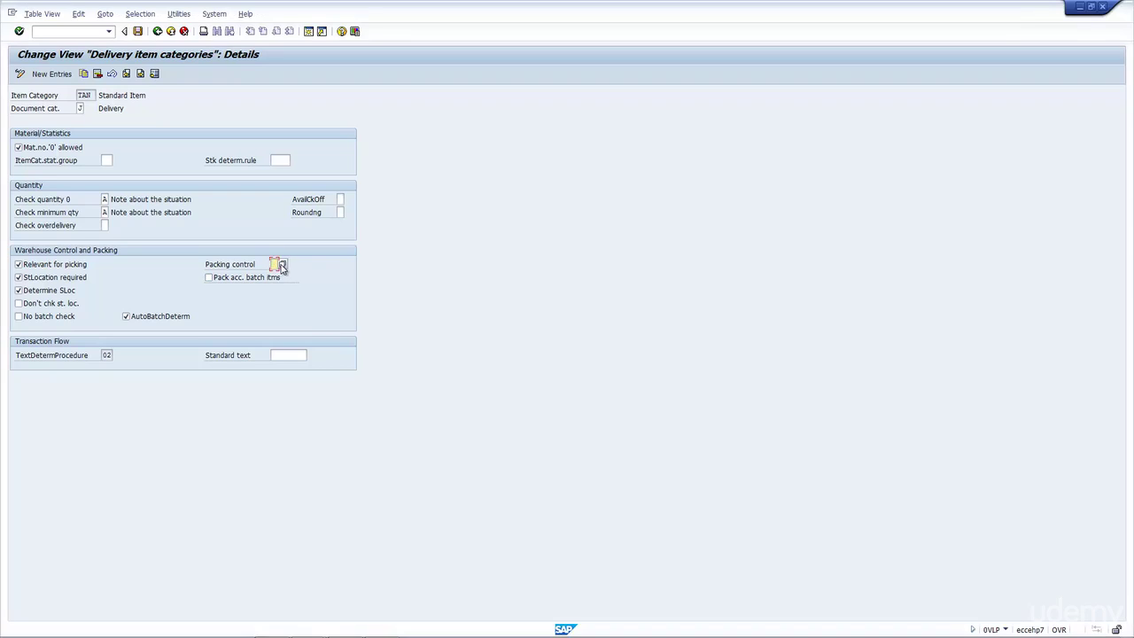
{"action": "key", "text": "F4"}
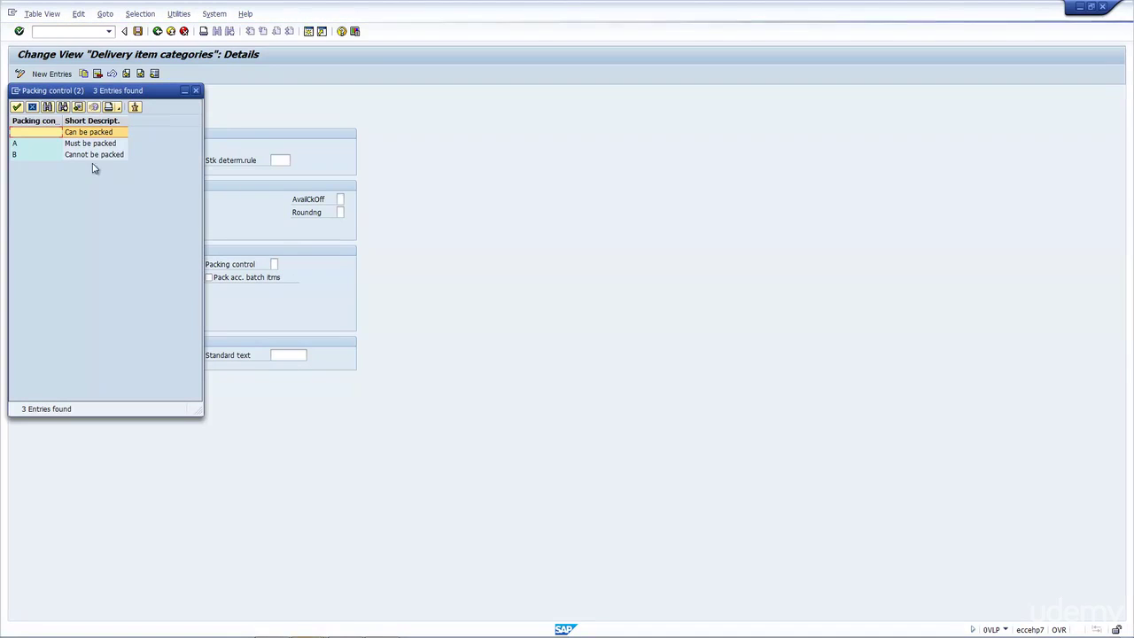
{"action": "double_click", "coordinate": [31, 131]}
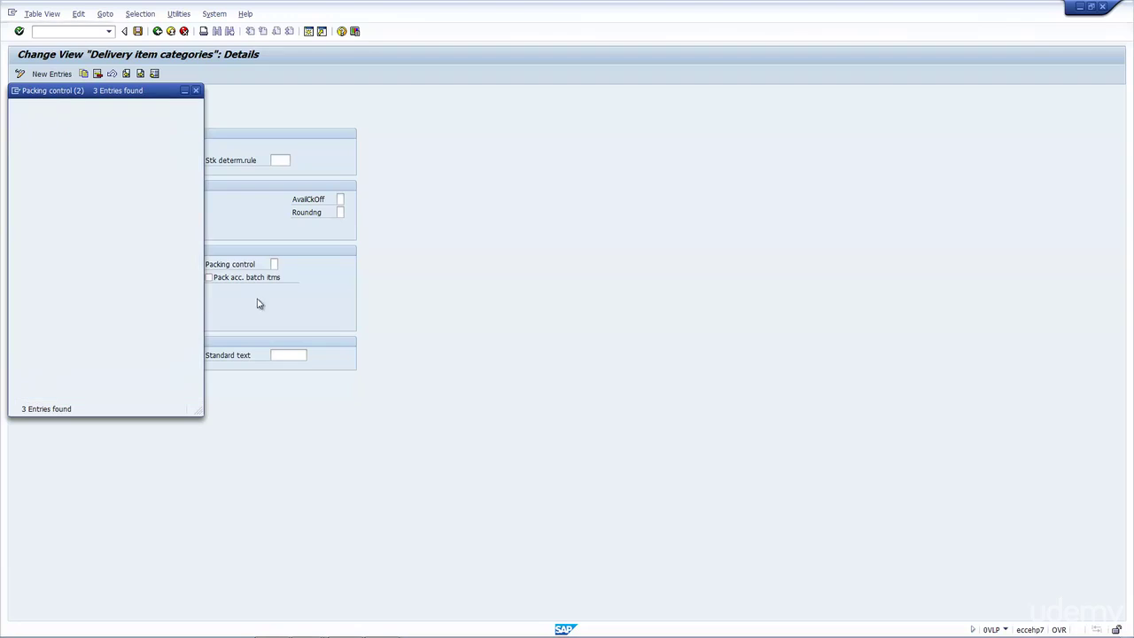